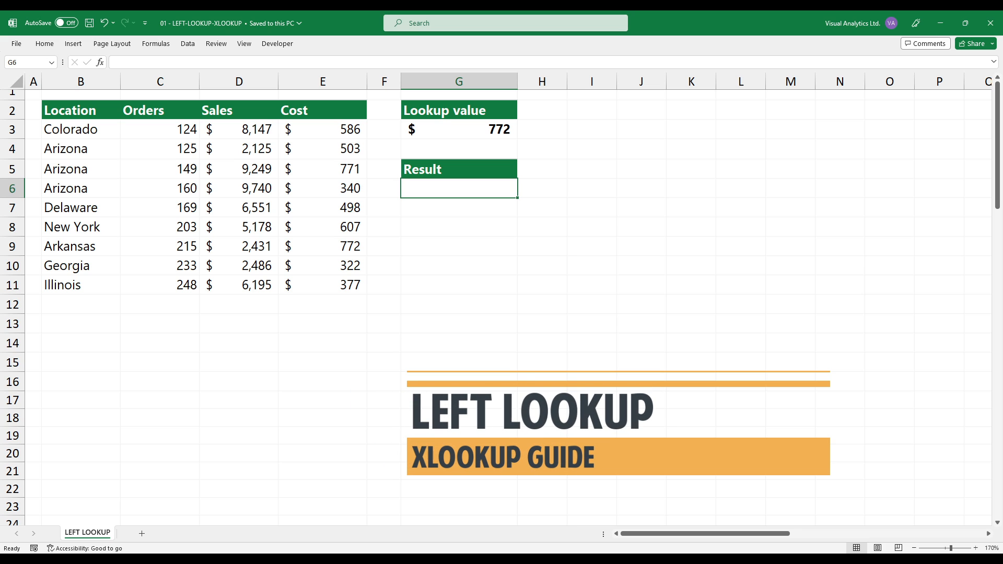
Select the lookup value cell, then the Cost column and the Location column to review the data ranges.
left_click(459, 129)
left_click_drag(323, 129, 323, 284)
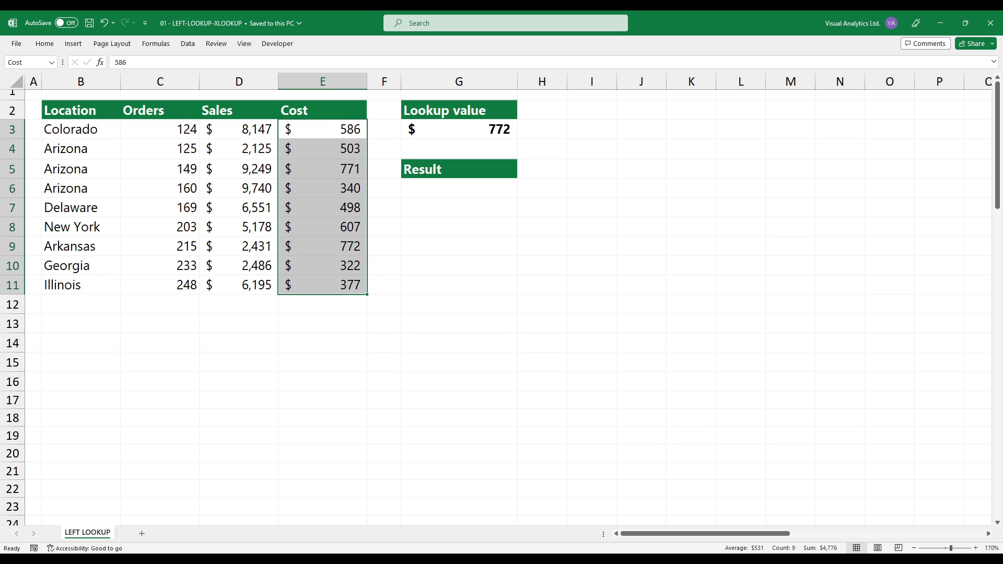
left_click_drag(80, 130, 81, 284)
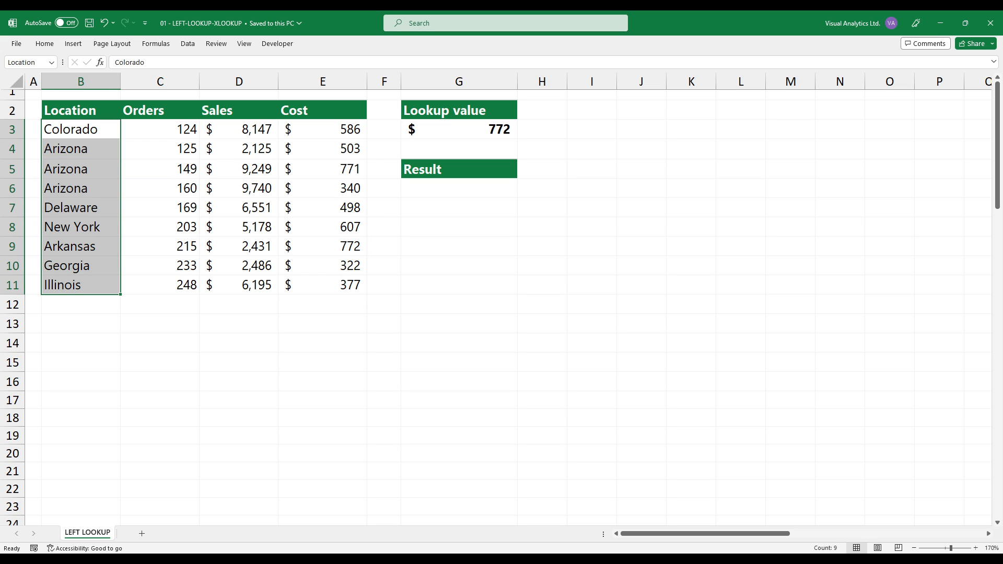
In the Result cell G6, enter the formula =XLOOKUP(G3,Cost,Location) to return the location for the lookup cost.
left_click(459, 189)
type("=XLOOKUP")
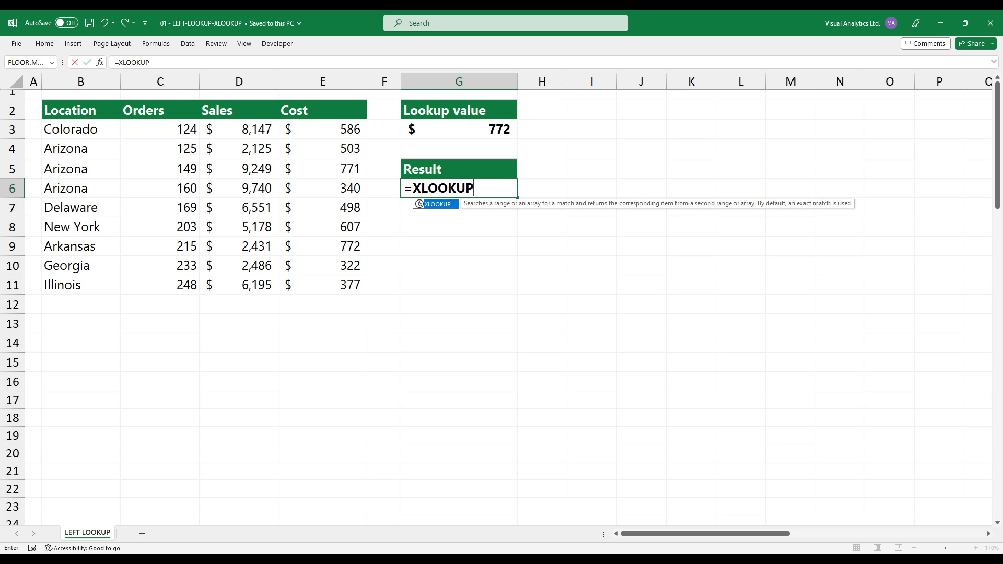
type("(")
left_click(459, 129)
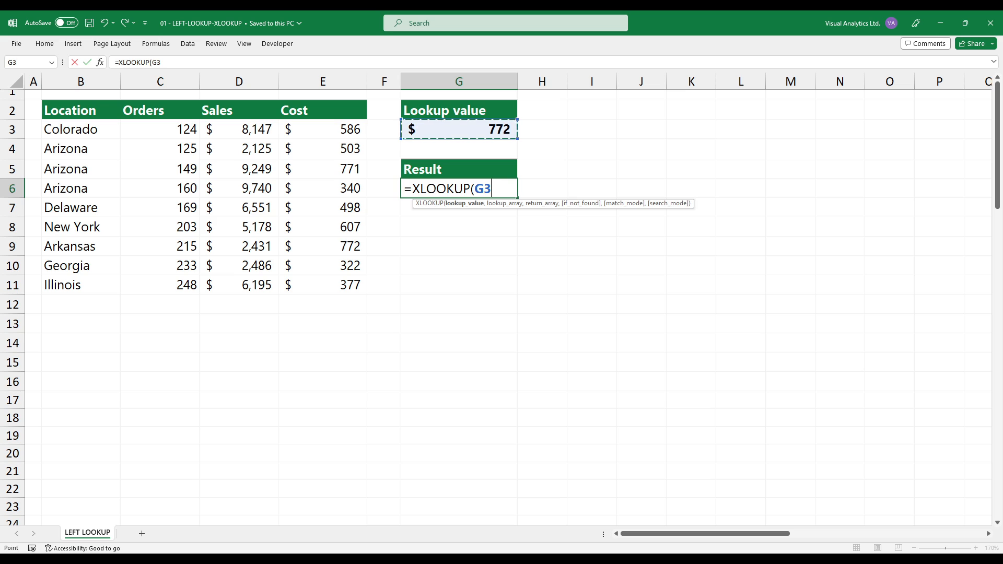
type(",")
left_click_drag(323, 129, 323, 284)
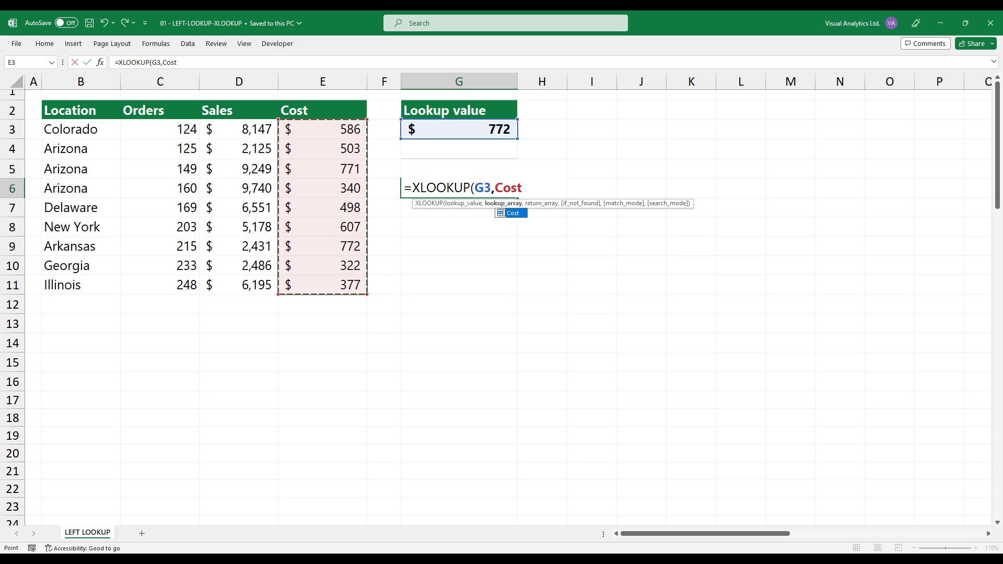
type(",")
left_click_drag(81, 129, 81, 285)
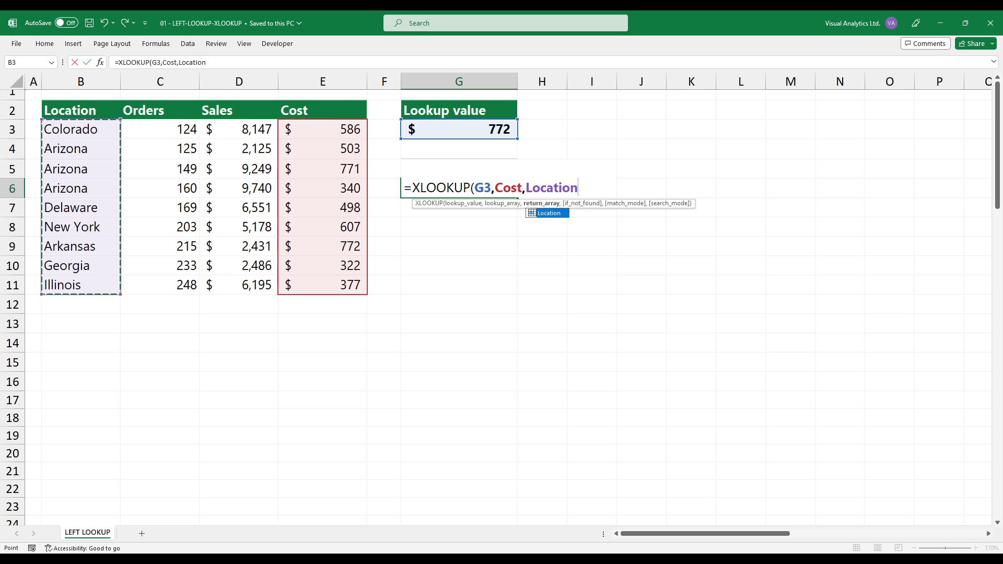
type(")")
key("Return")
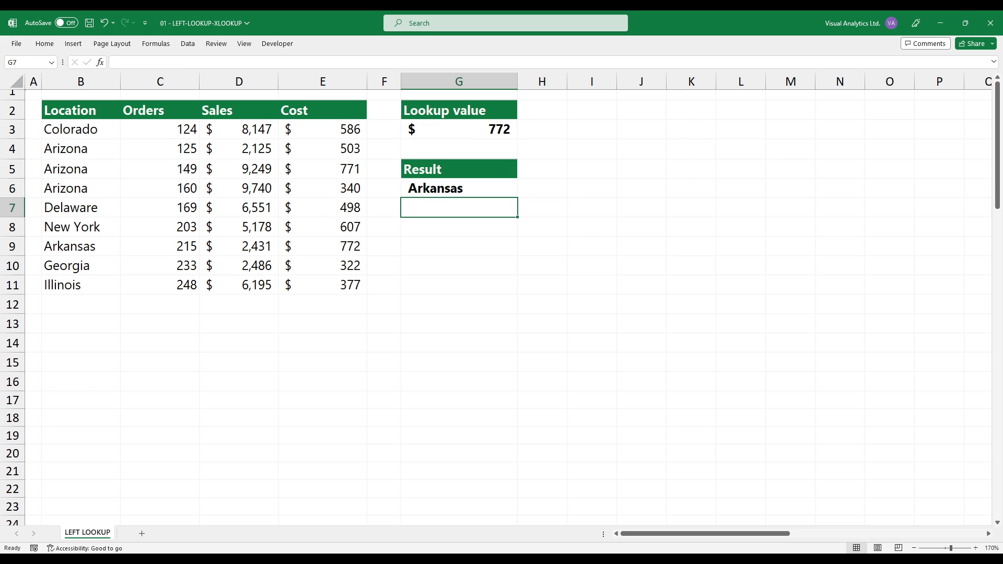
left_click(459, 188)
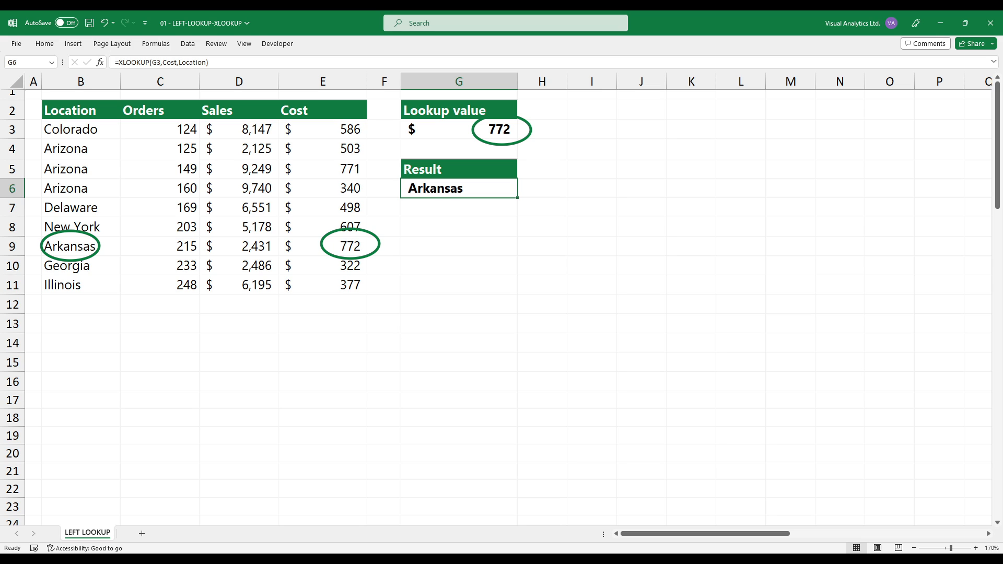
left_click(459, 129)
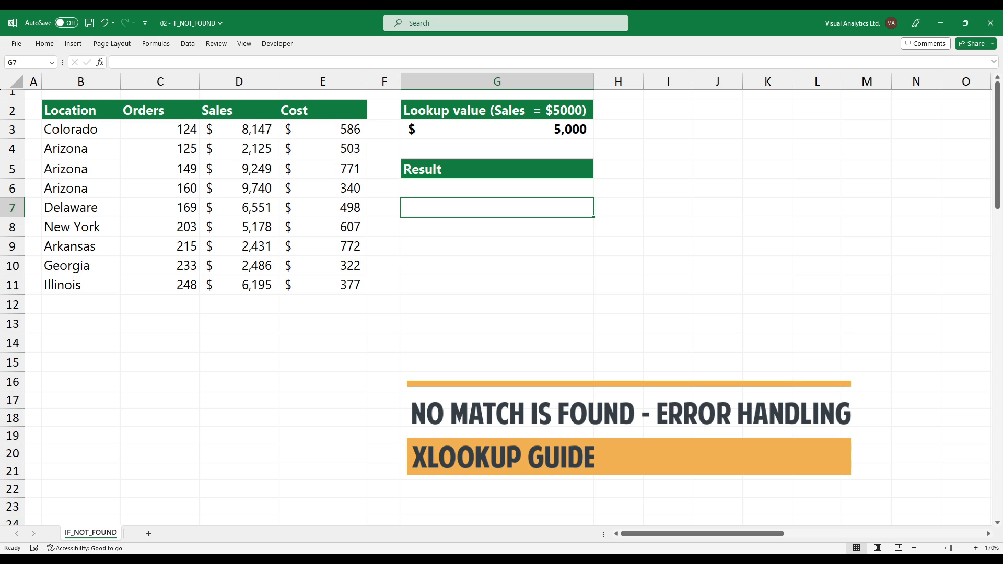
On the IF_NOT_FOUND sheet, examine the result cell, the lookup value and the Sales and Location ranges.
left_click(497, 188)
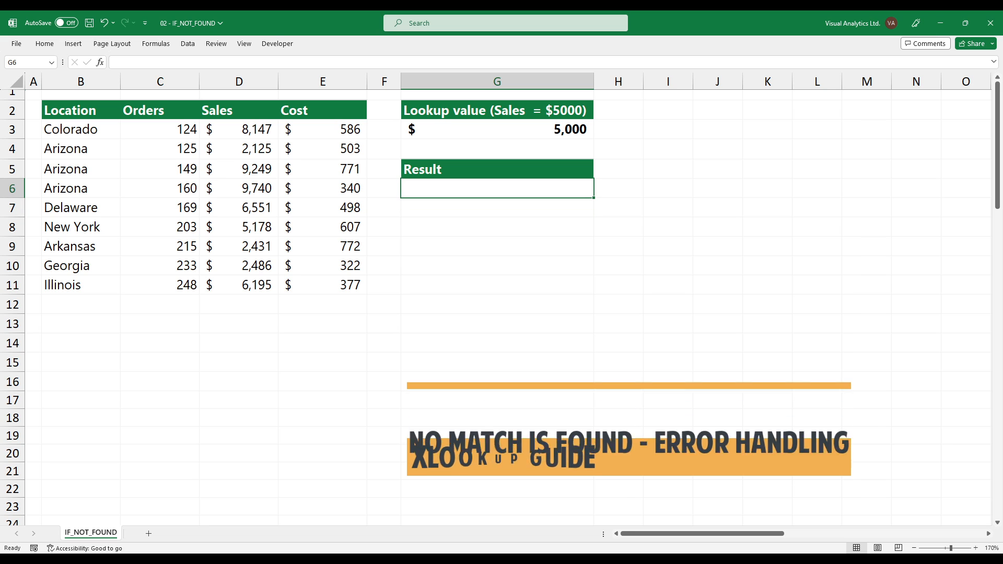
left_click(497, 129)
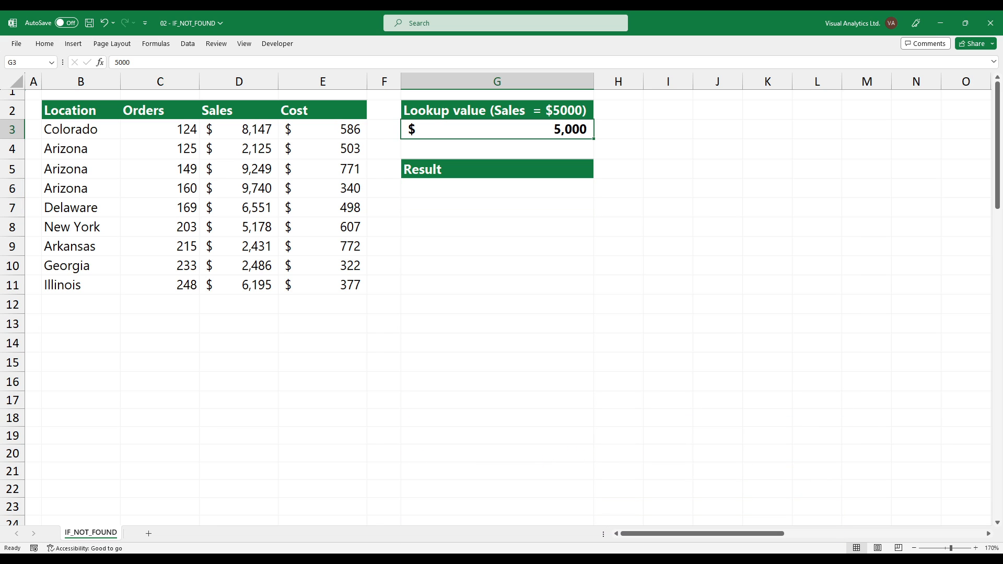
left_click_drag(239, 130, 239, 286)
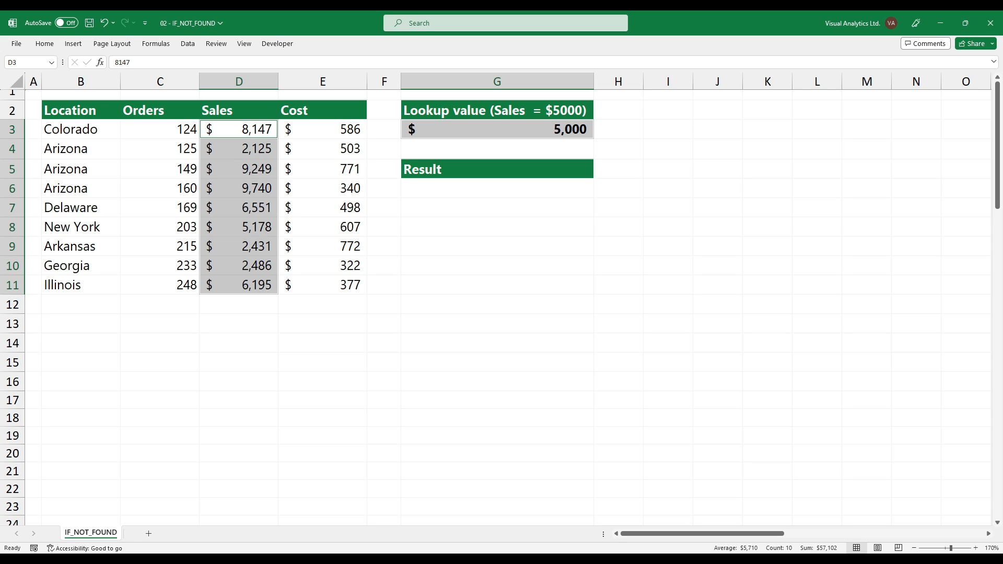
left_click_drag(81, 130, 81, 285)
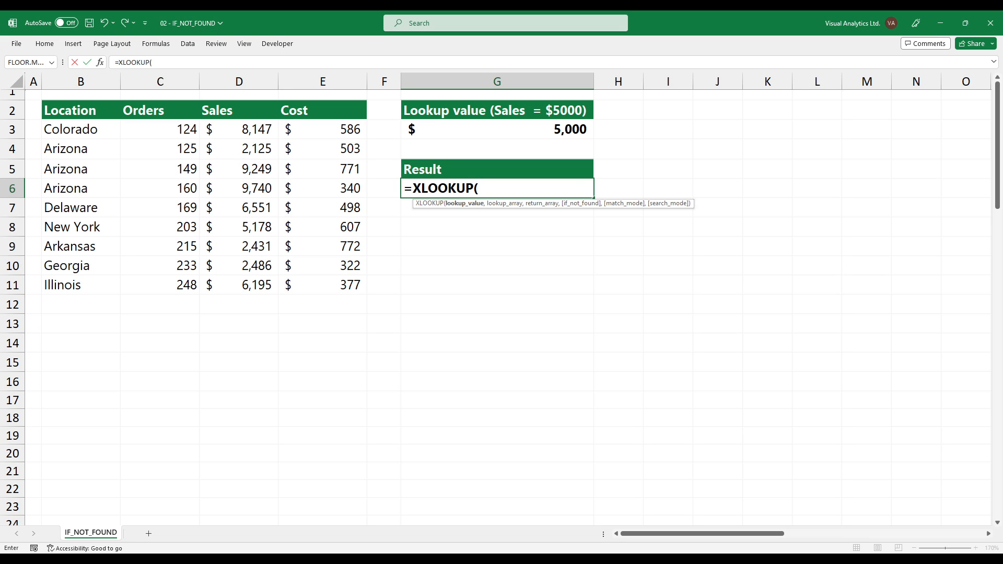
Complete the G6 formula as =XLOOKUP(G3,Sales,Location) to look up the sales value and return its location.
left_click(497, 129)
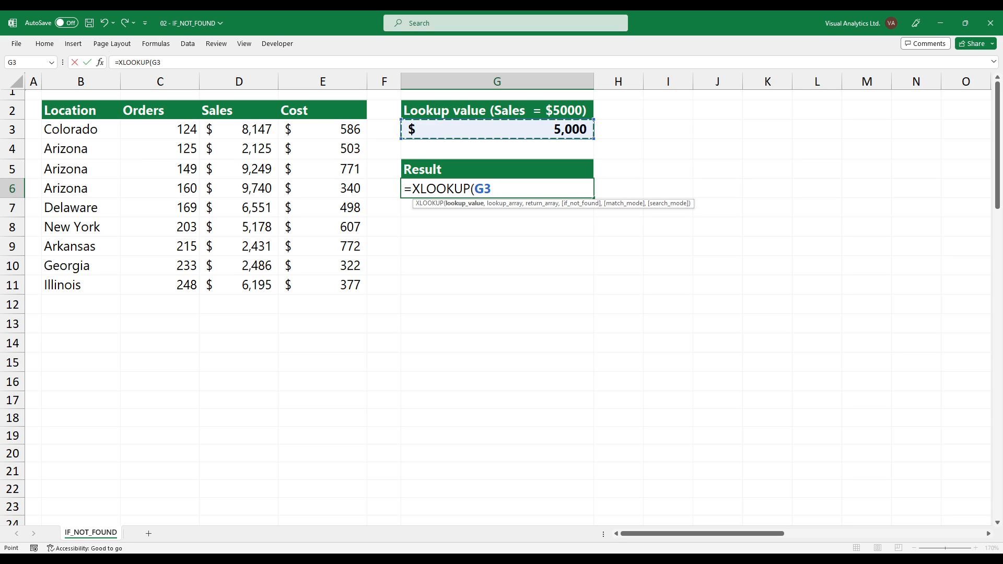
type(",")
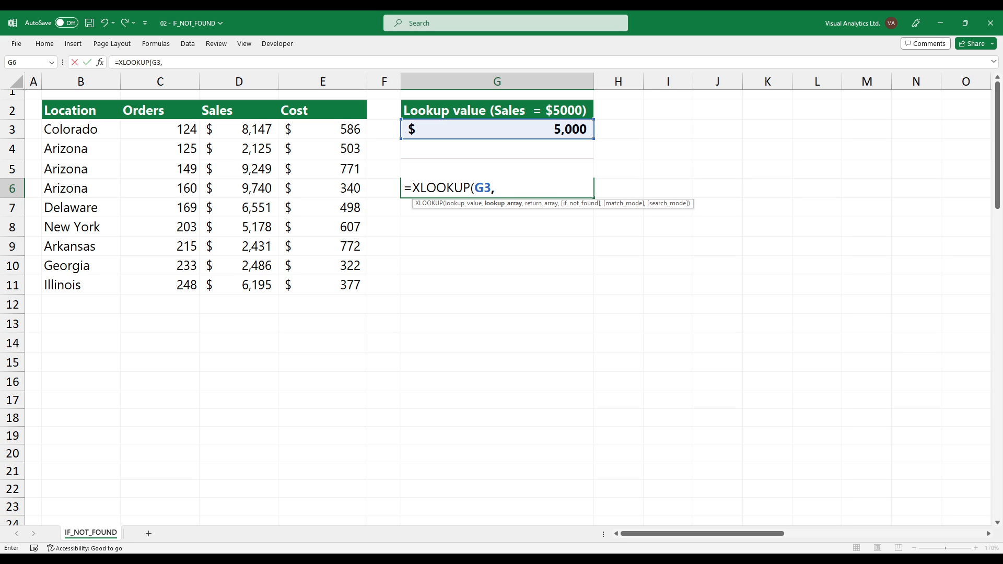
left_click_drag(240, 129, 239, 285)
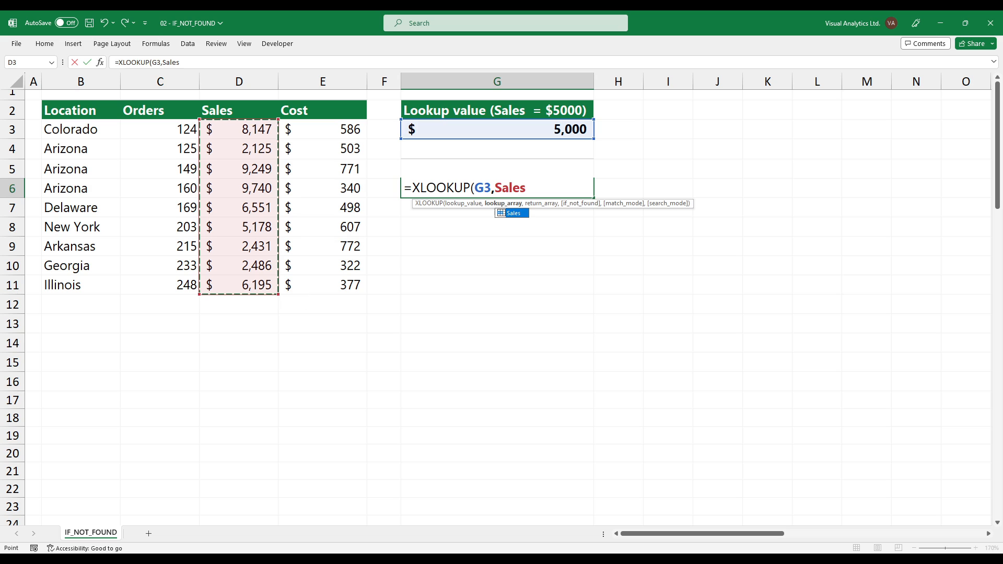
type(",")
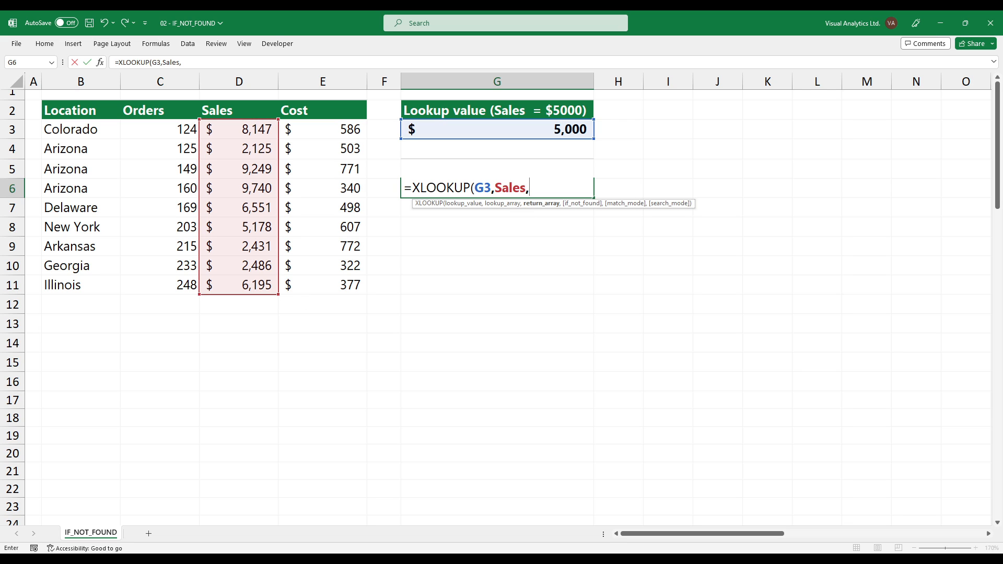
left_click_drag(81, 129, 104, 285)
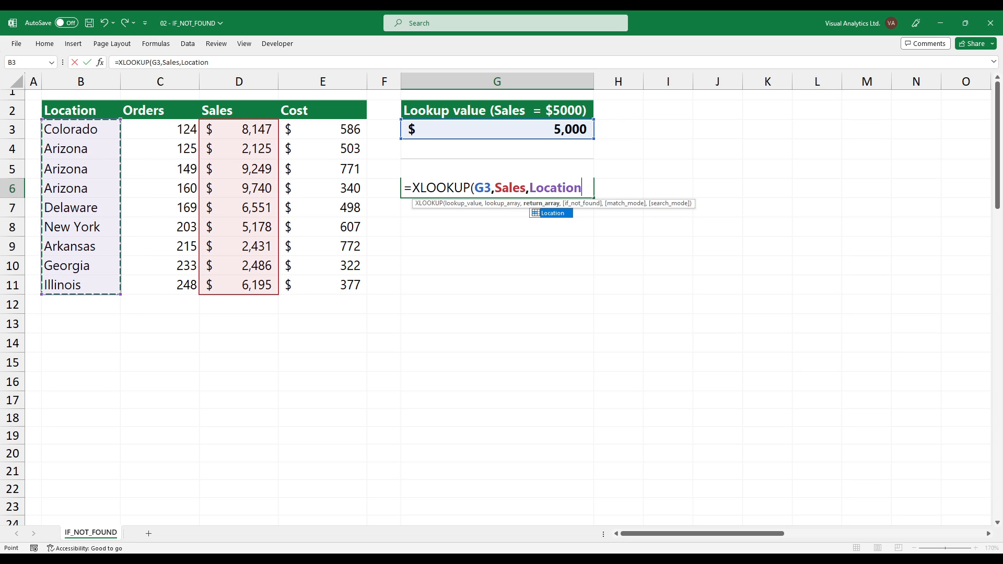
type(")")
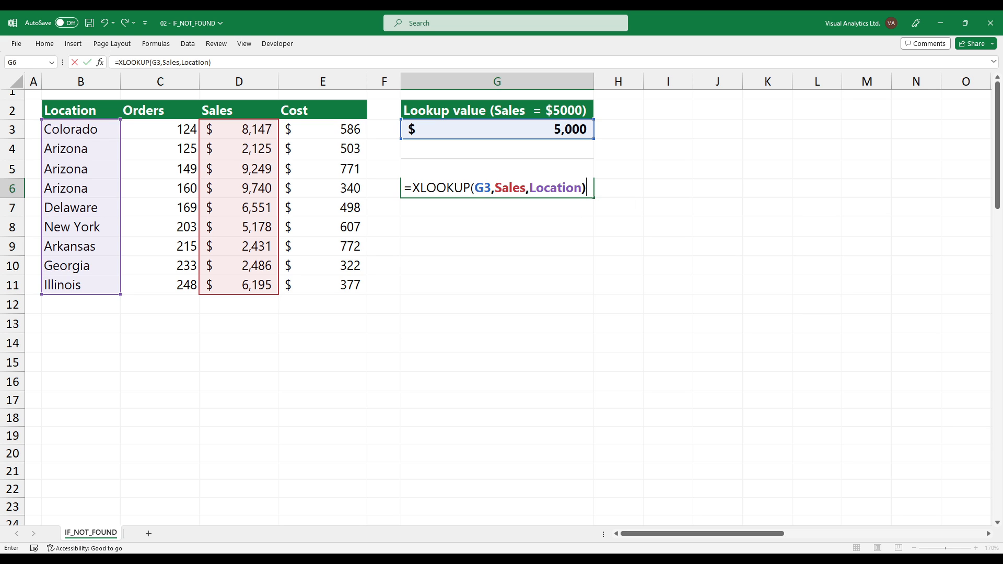
key("Return")
Edit the G6 formula to add "Not found" as the if_not_found argument: =XLOOKUP(G3,Sales,Location,"Not found").
left_click(497, 188)
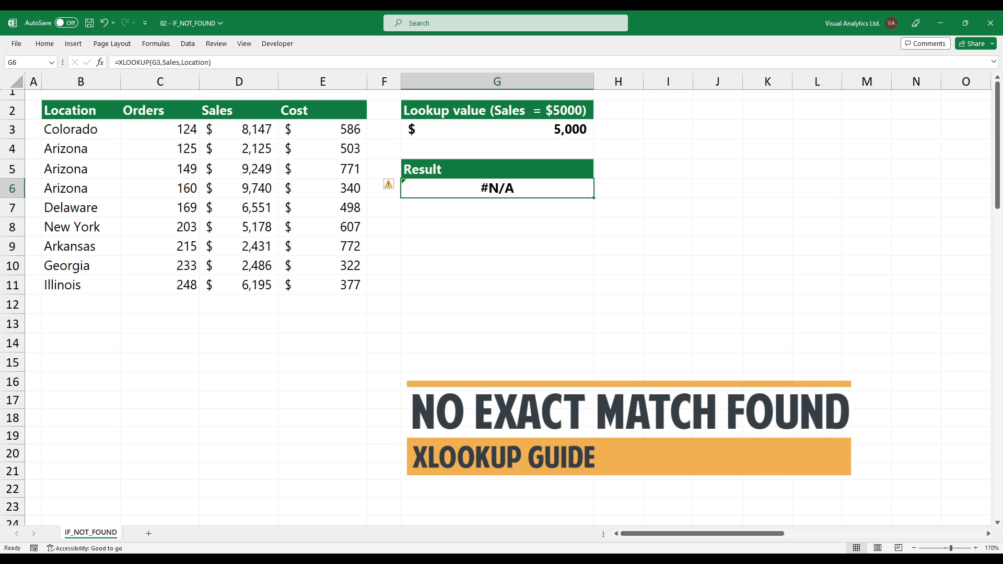
left_click_drag(238, 129, 239, 285)
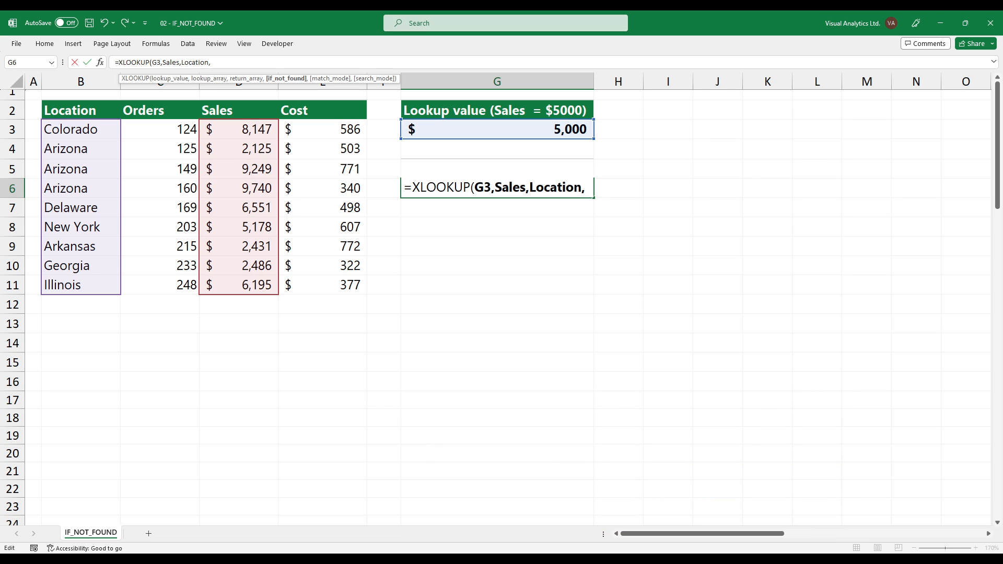
type("\"")
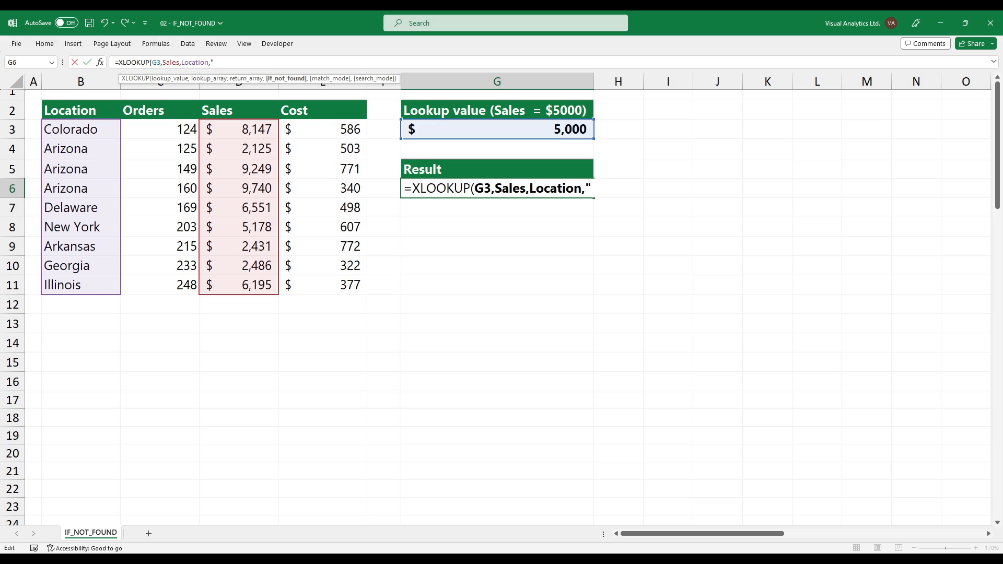
type("Not found\")")
key("Return")
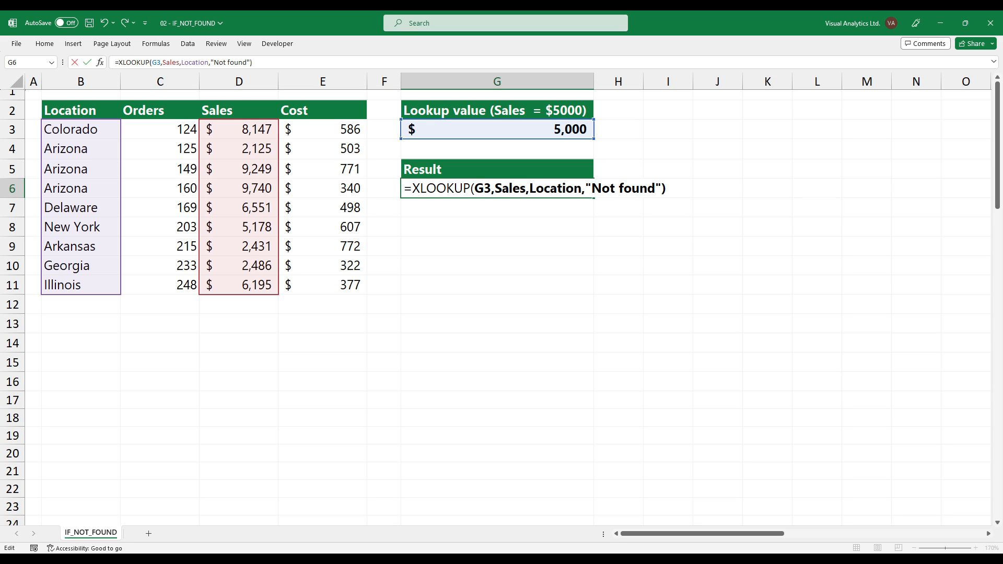
left_click(497, 188)
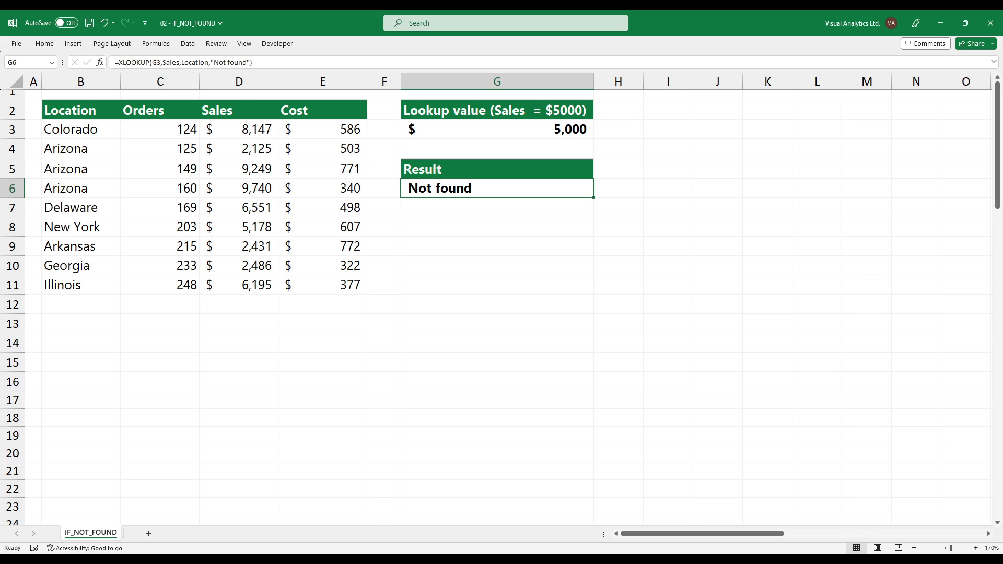
left_click(497, 129)
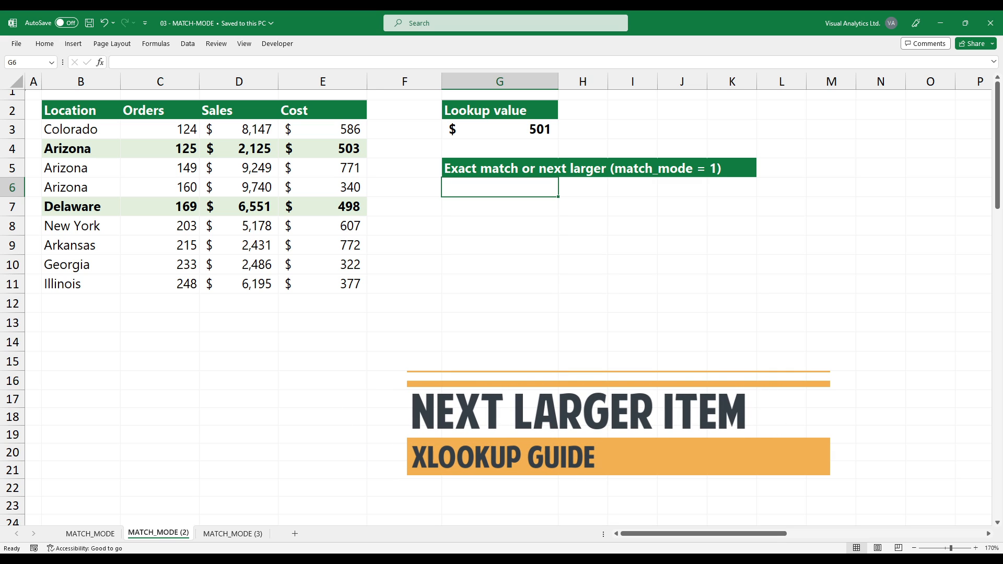
On the MATCH_MODE (2) sheet, enter =XLOOKUP(G3,Cost,Location,,1) in G6, using match mode 1 for exact match or next larger item.
type("=XLO")
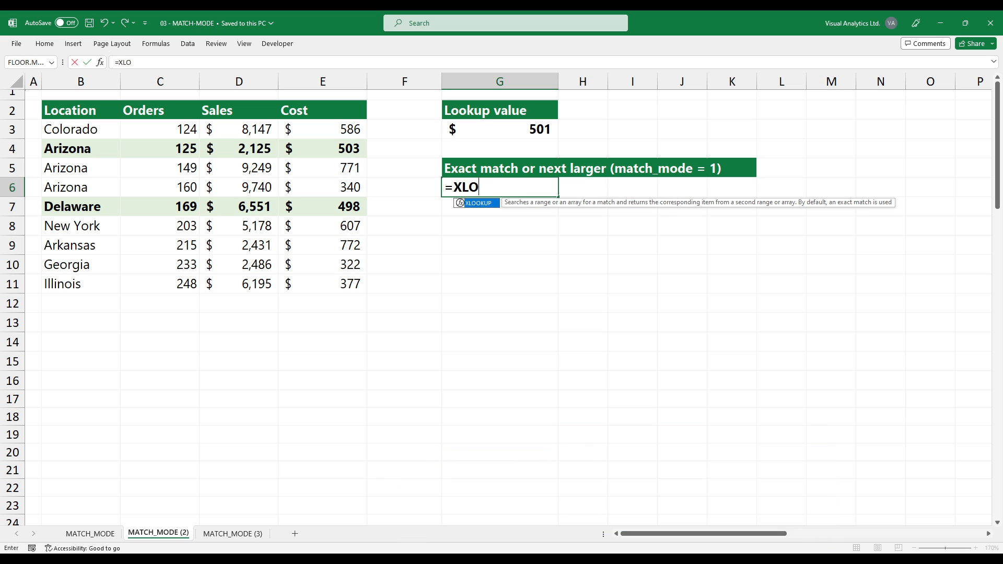
type("OKUP(")
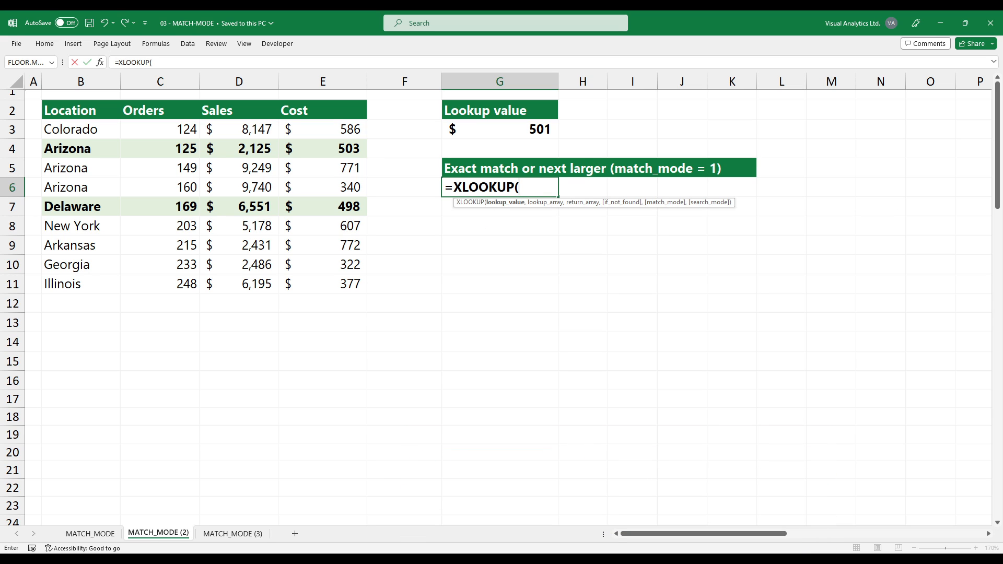
left_click(500, 130)
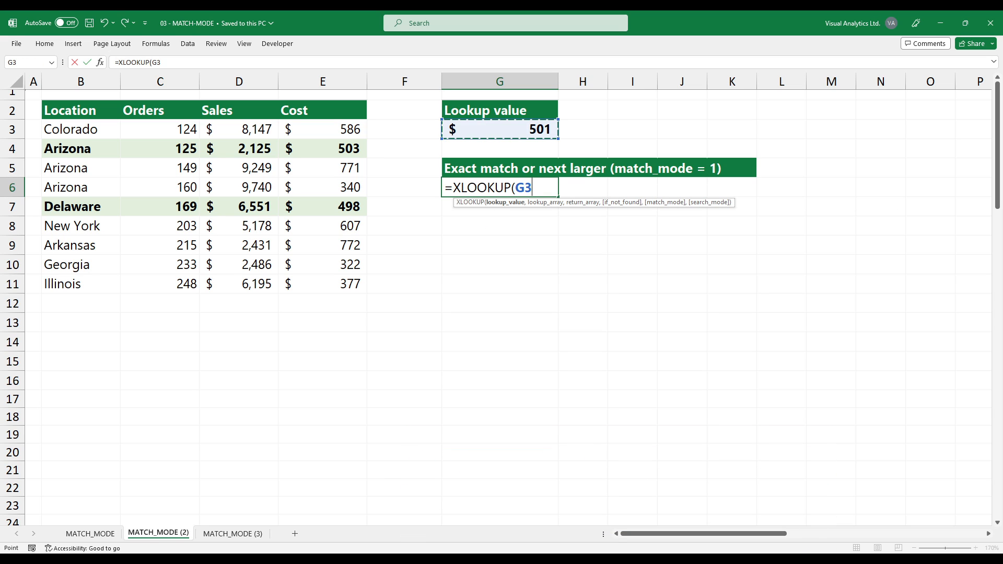
type(",")
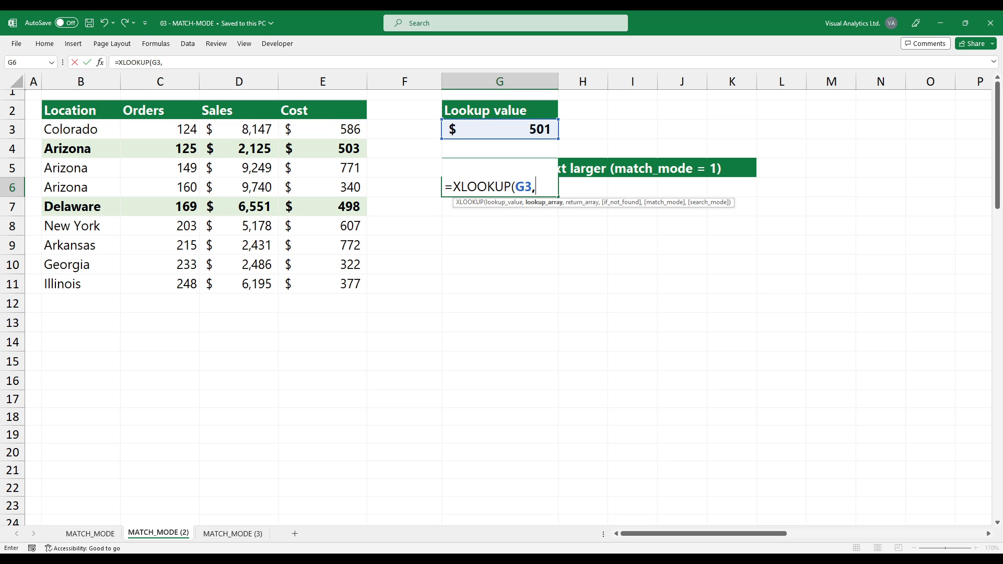
type("Cost,")
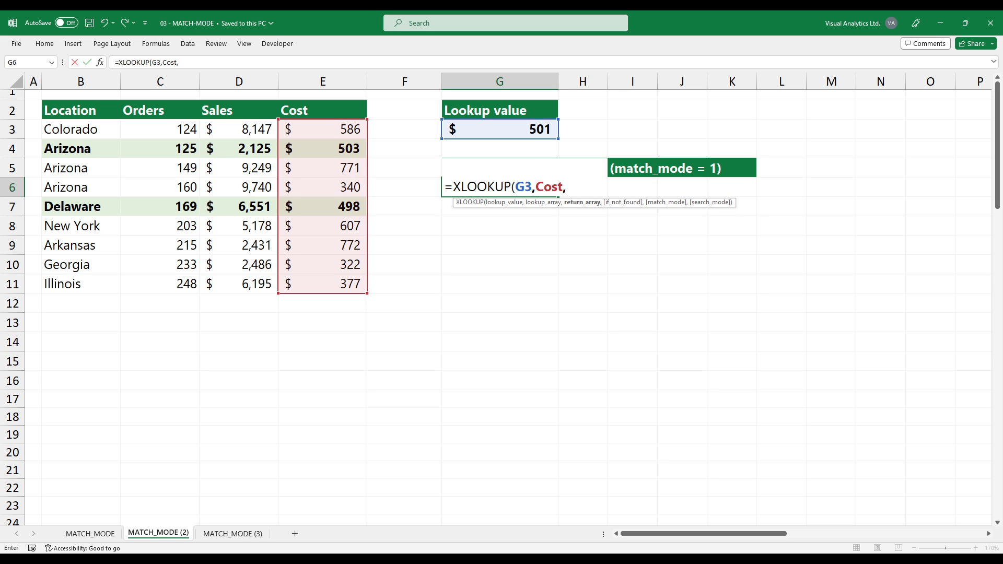
type("Location,")
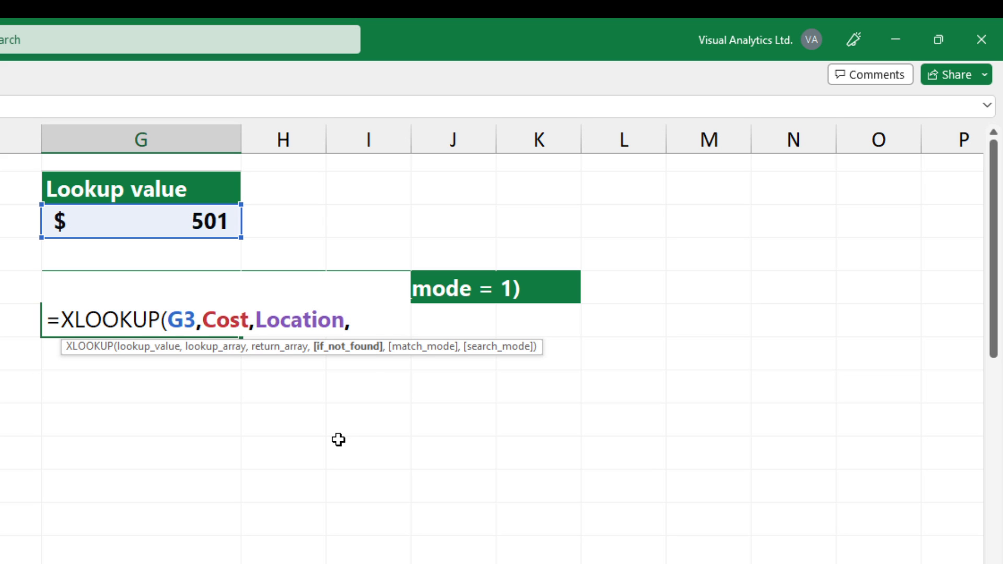
type(",")
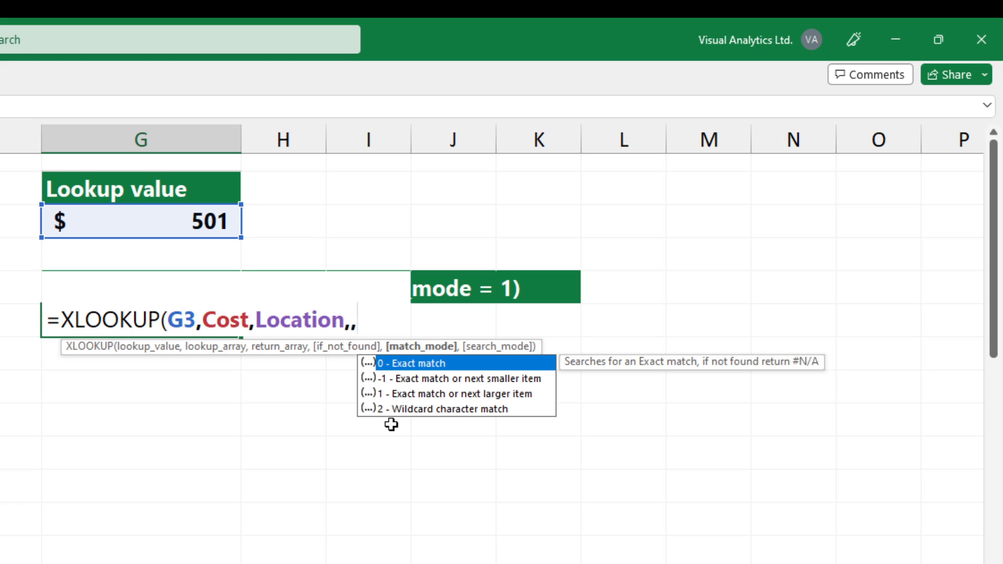
double_click(459, 397)
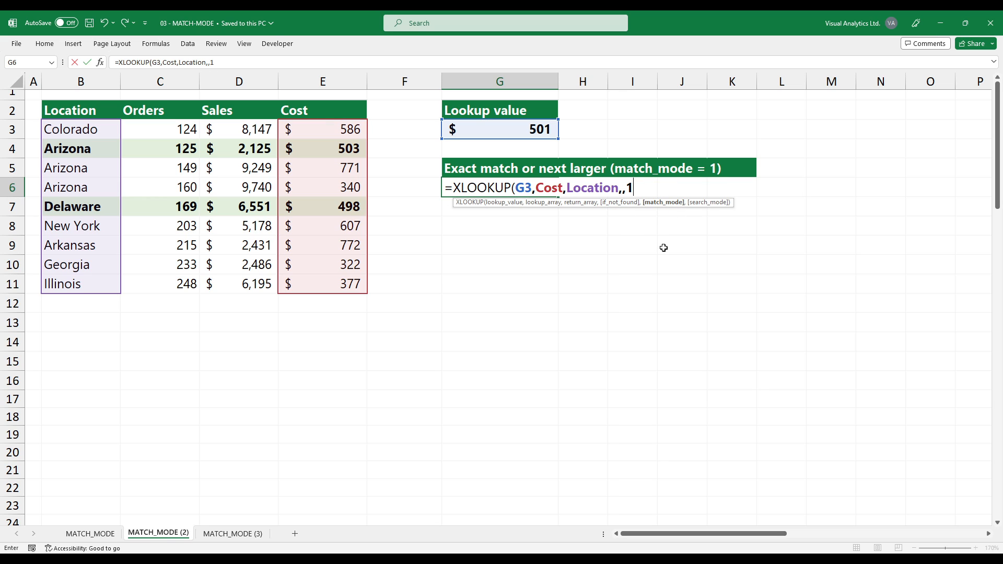
key("Return")
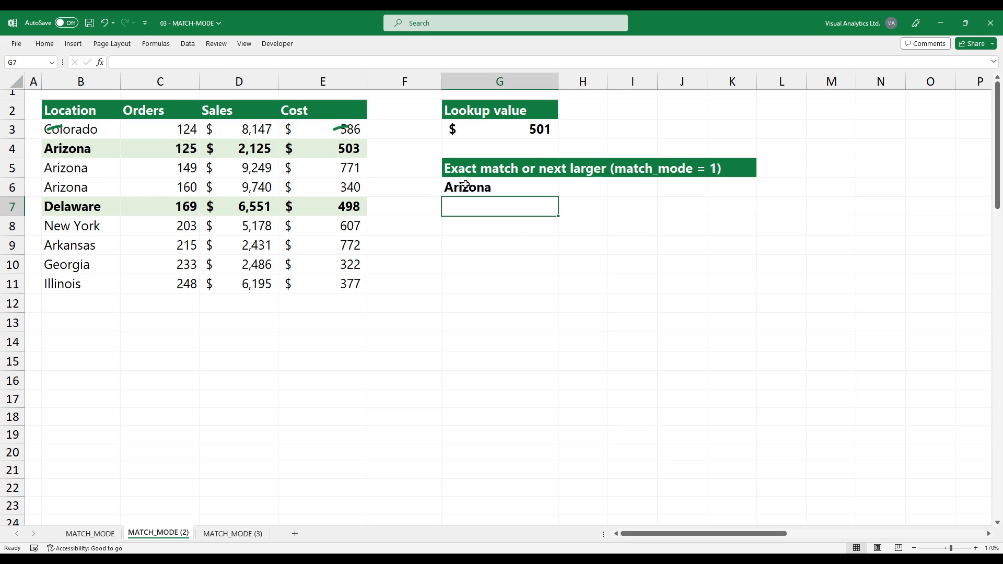
left_click(473, 191)
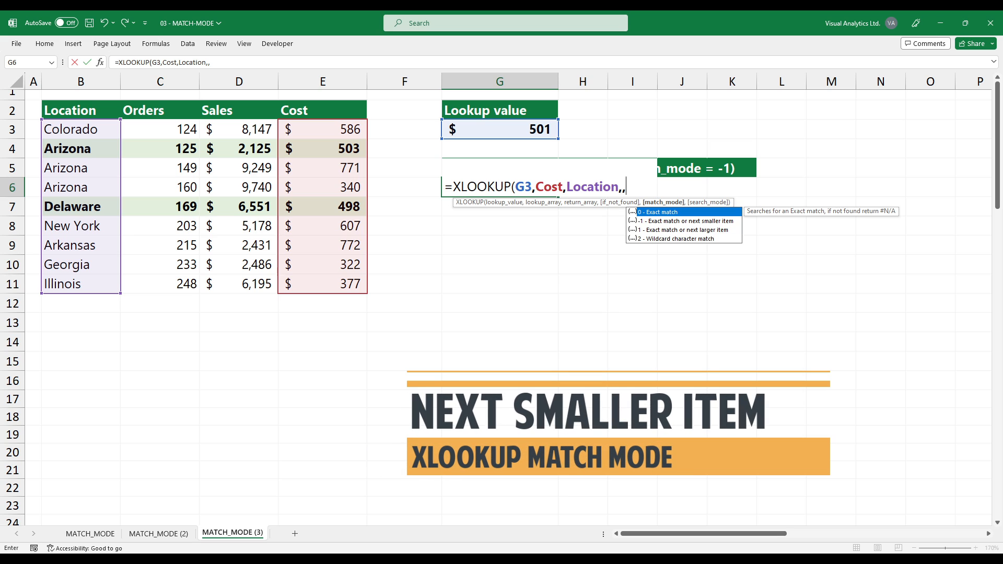
Complete the G6 formula as =XLOOKUP(G3,Cost,Location,,-1) using match mode -1 for exact match or next smaller item.
key("Down")
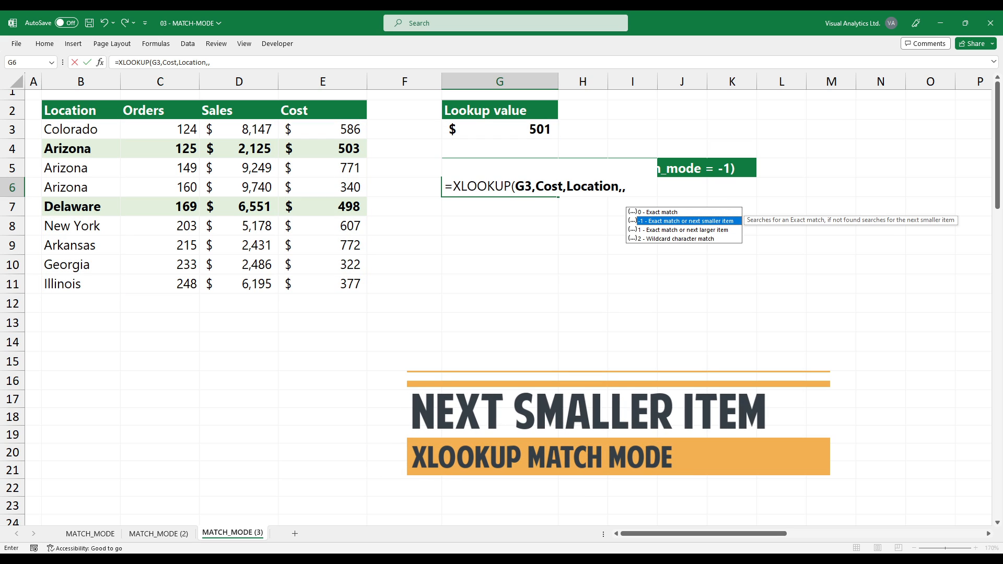
key("Tab")
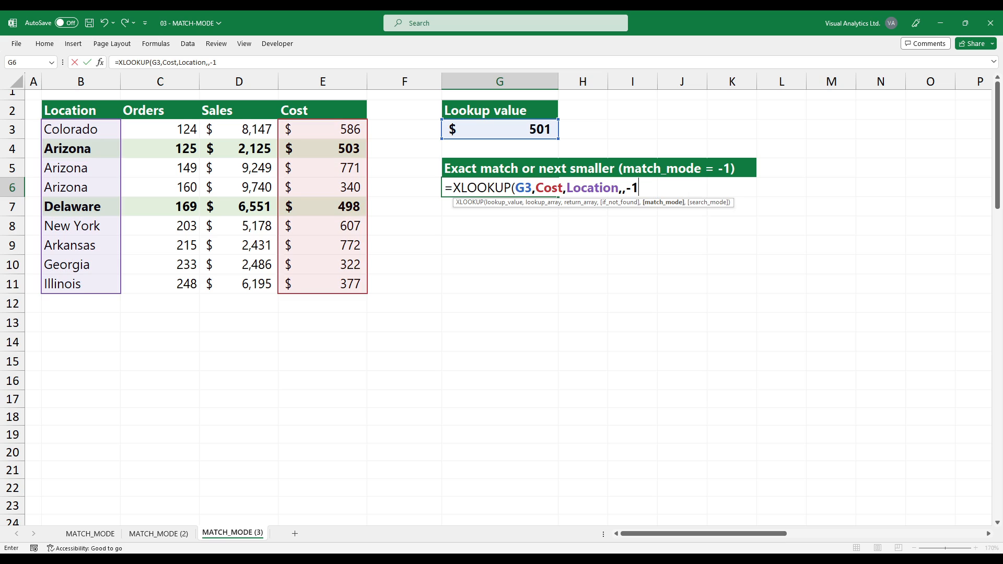
type(")")
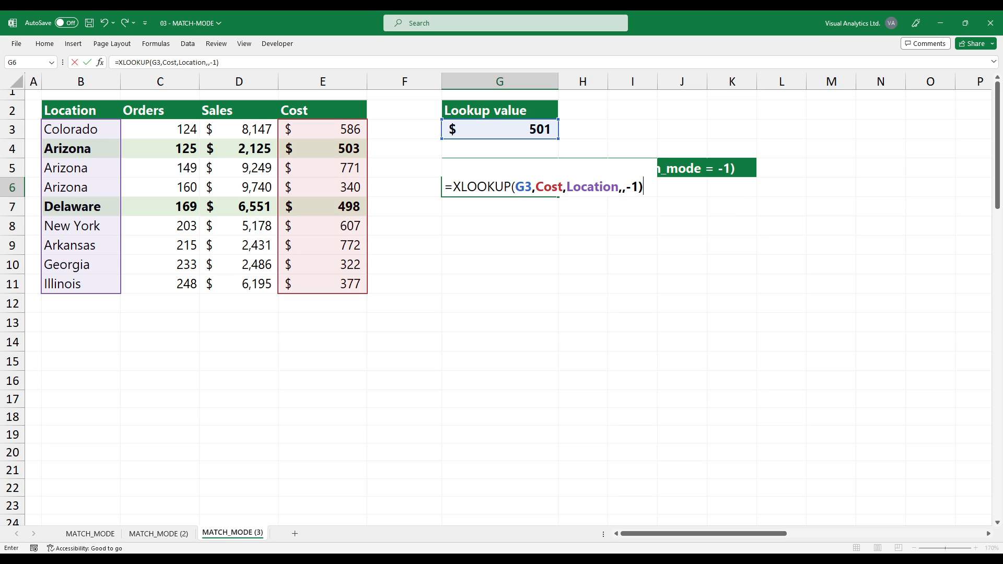
key("Return")
key("Up")
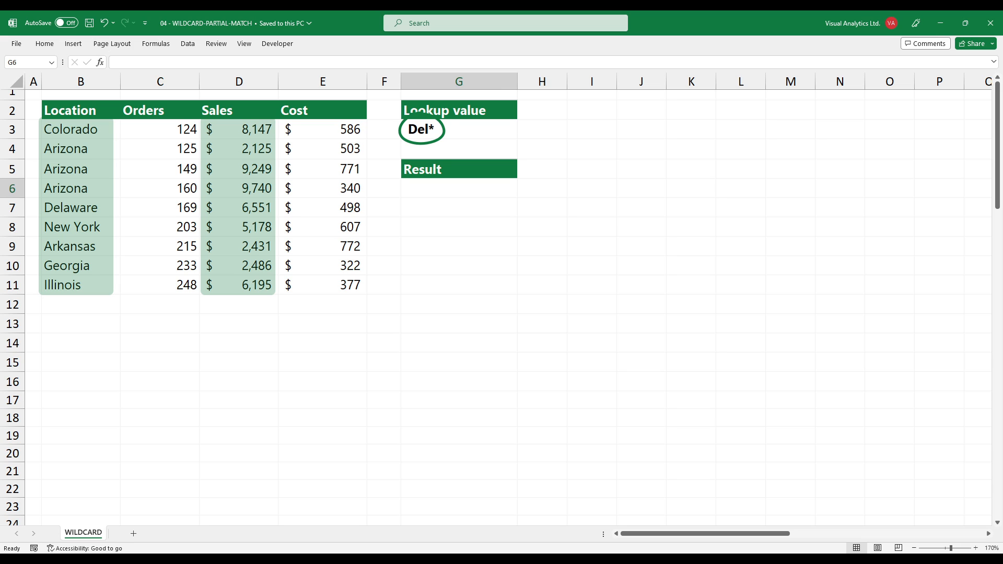
On the WILDCARD sheet, enter =XLOOKUP(G3,Location,Sales,,2) in G6, using wildcard character match mode 2.
type("=")
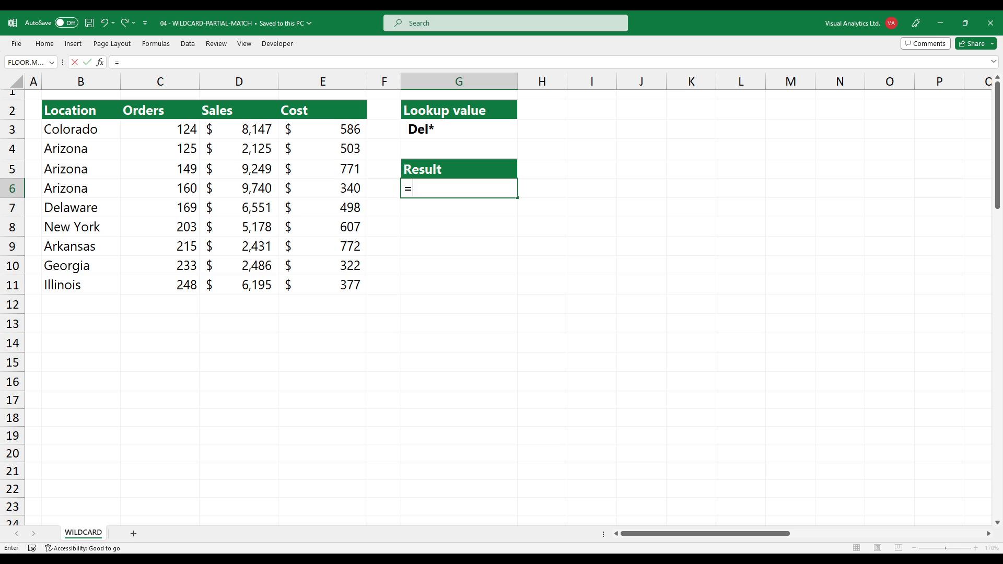
type("XLOOKUP(")
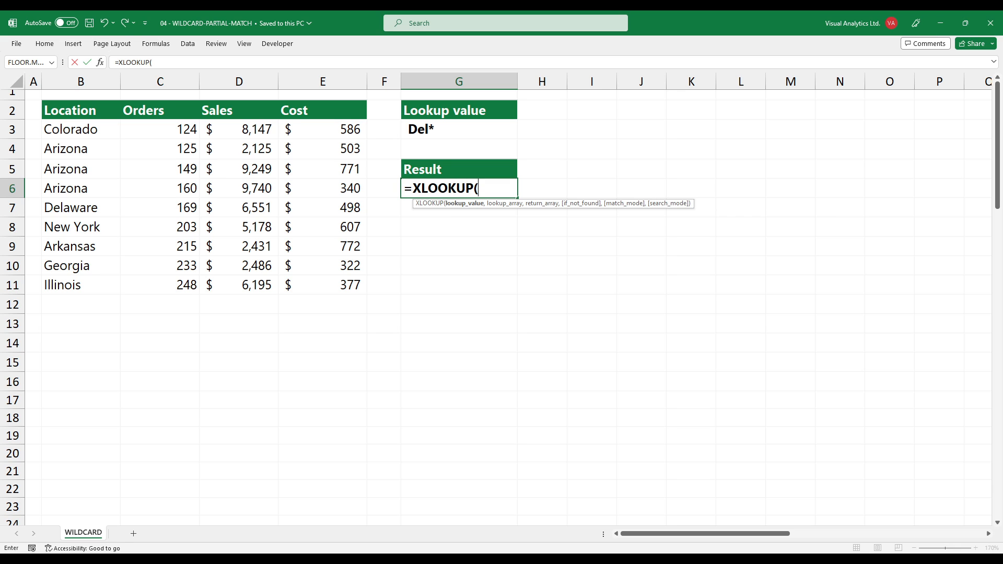
left_click(459, 130)
type(",Location,Sales,")
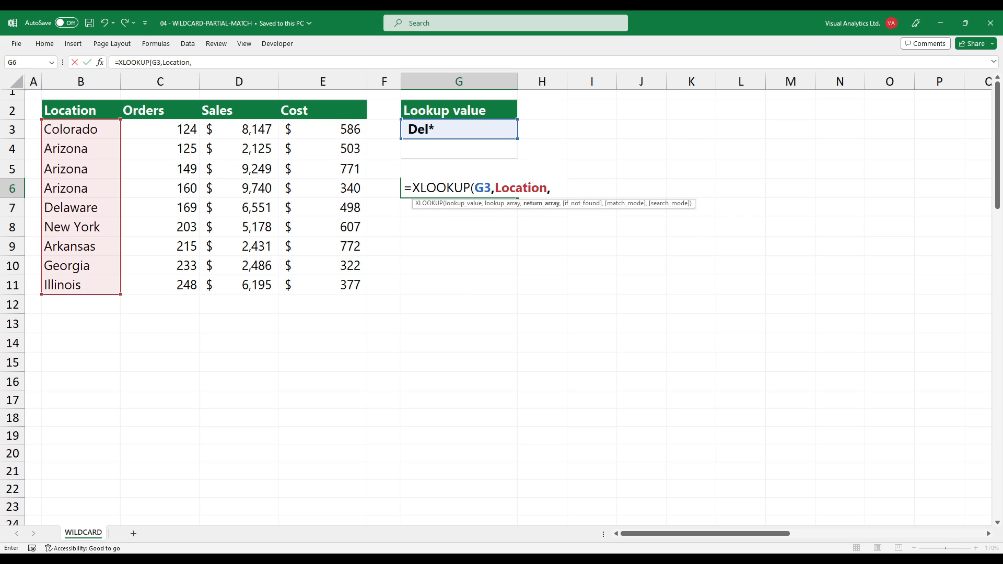
type(",")
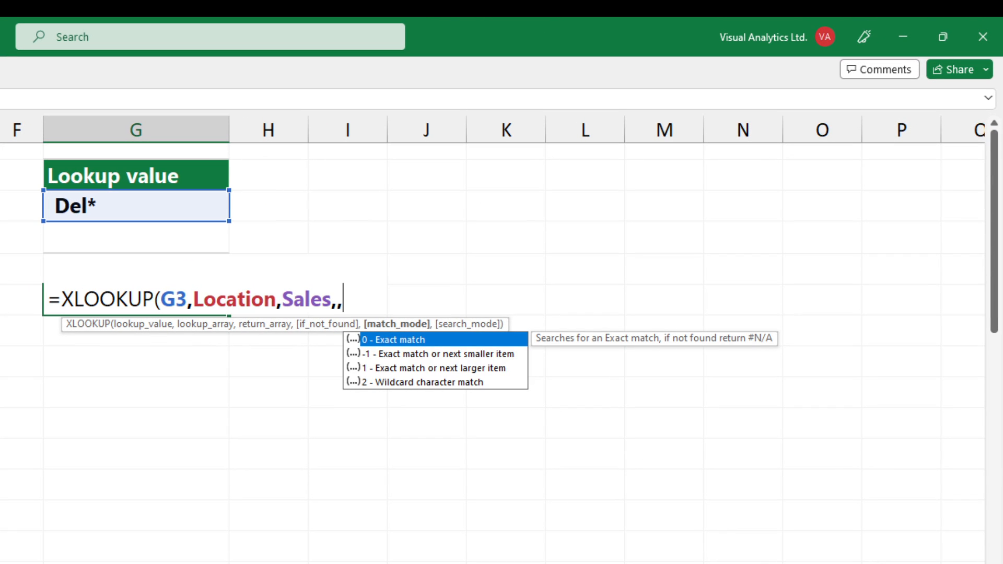
key("Down")
key("Down")
key("Down")
key("Tab")
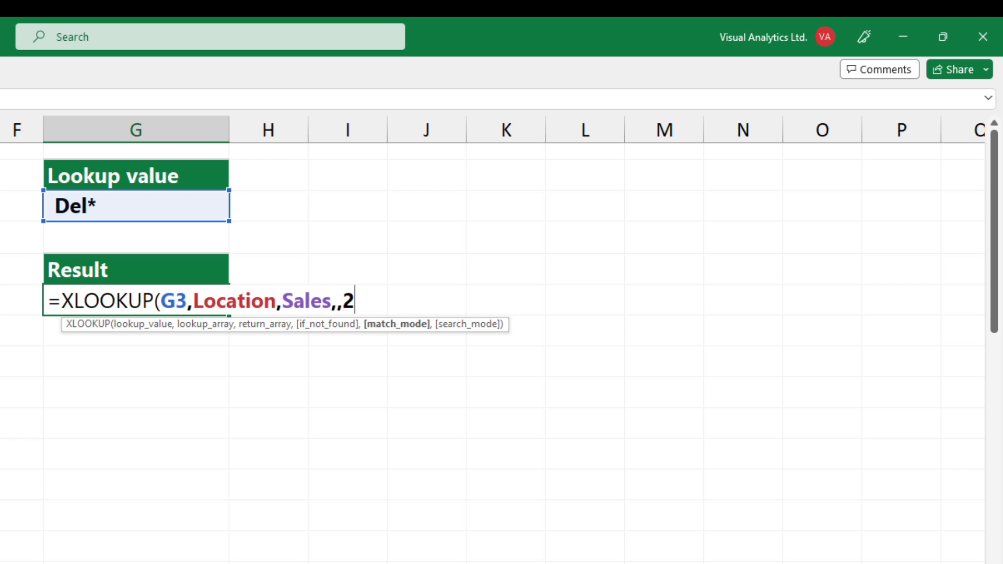
type(")")
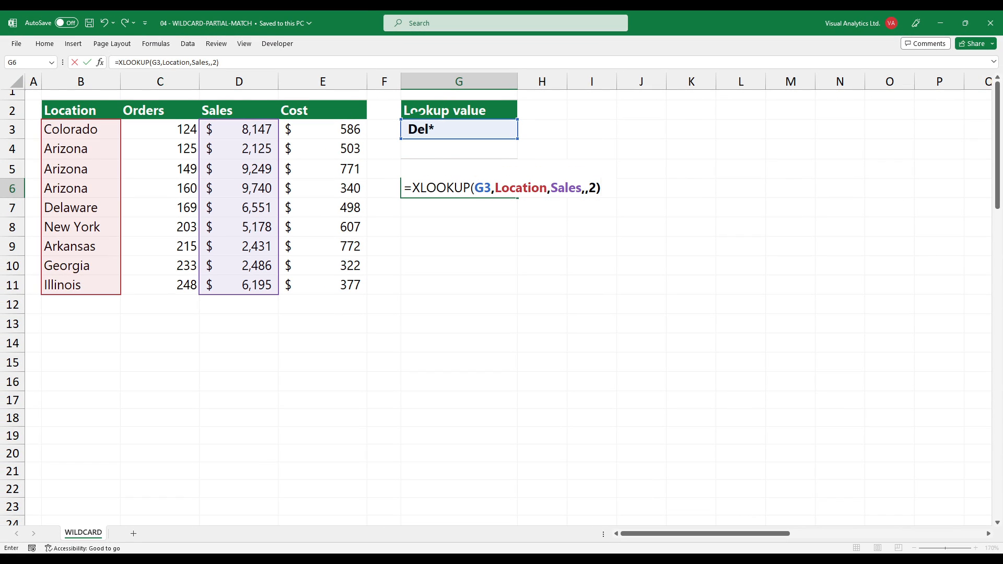
key("Return")
left_click(459, 188)
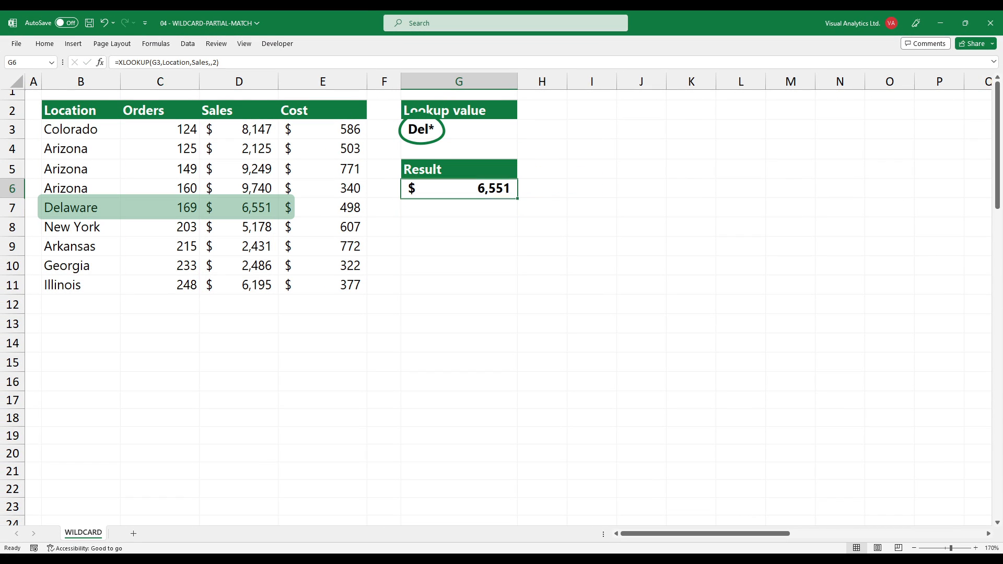
left_click_drag(81, 208, 239, 208)
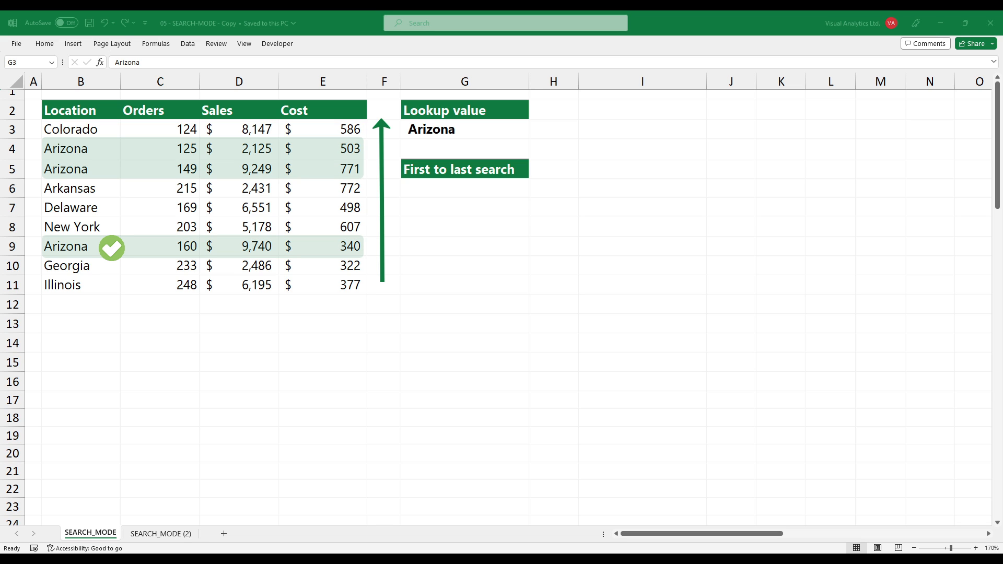
On the SEARCH_MODE sheet, enter =XLOOKUP(G3,Location,Sales,,,1) in G6 to search first-to-last.
left_click(464, 188)
type("=X")
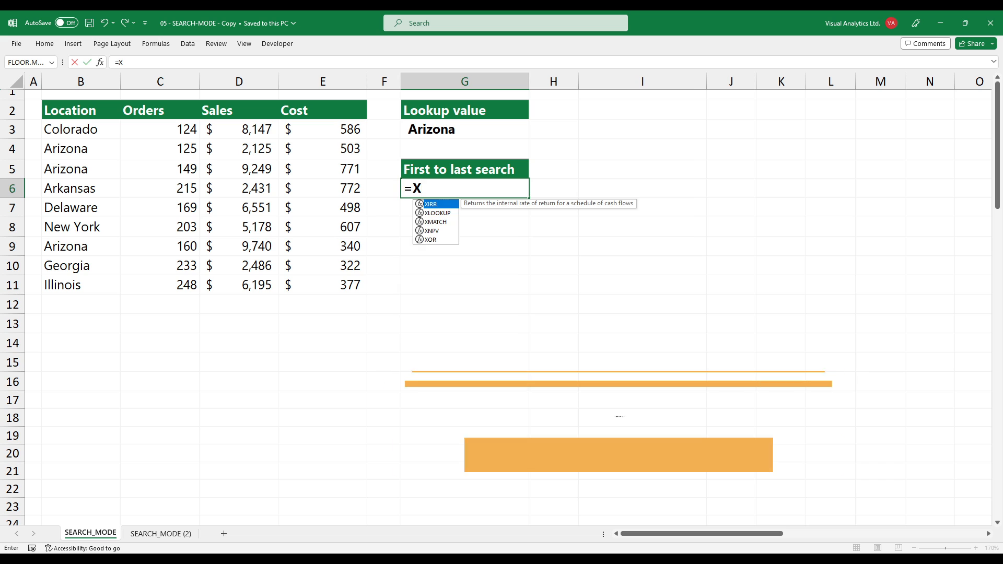
type("LOOKUP(")
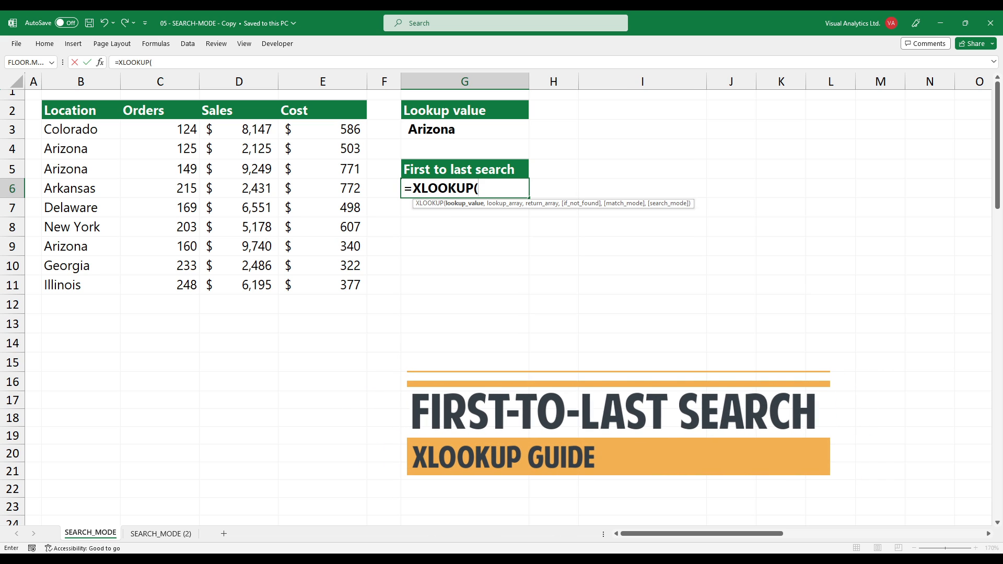
type("G3,Location,")
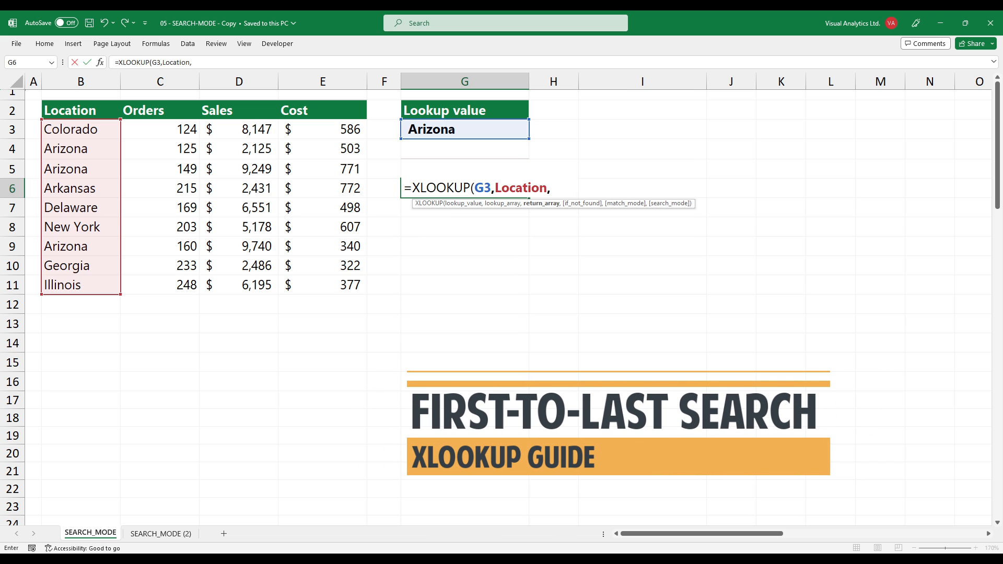
left_click_drag(239, 129, 239, 284)
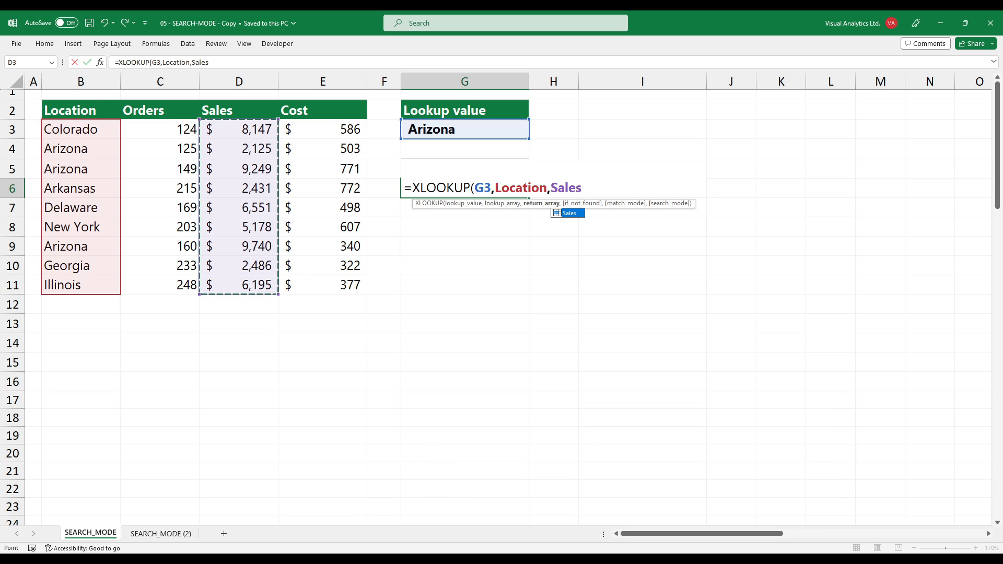
type(",,")
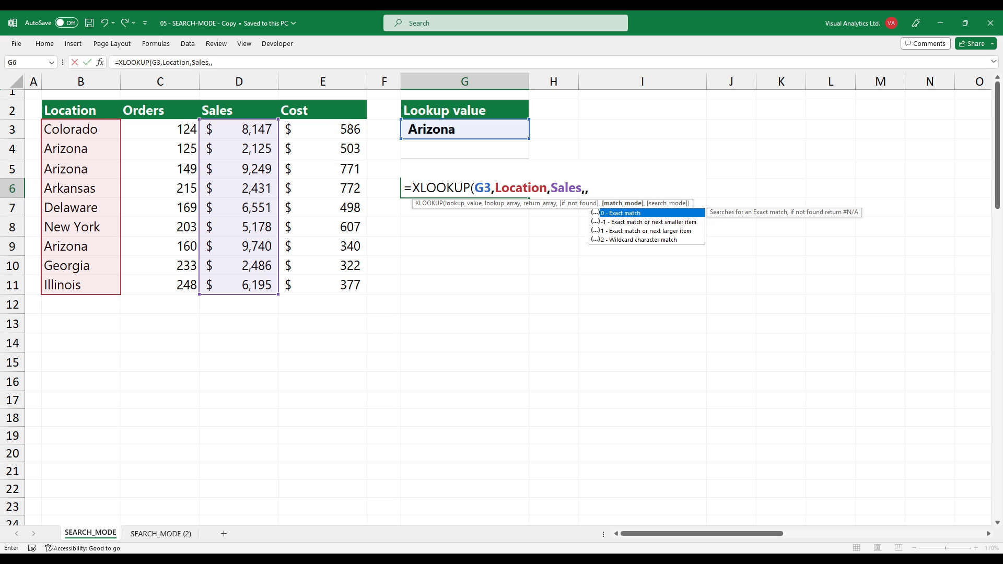
type(",")
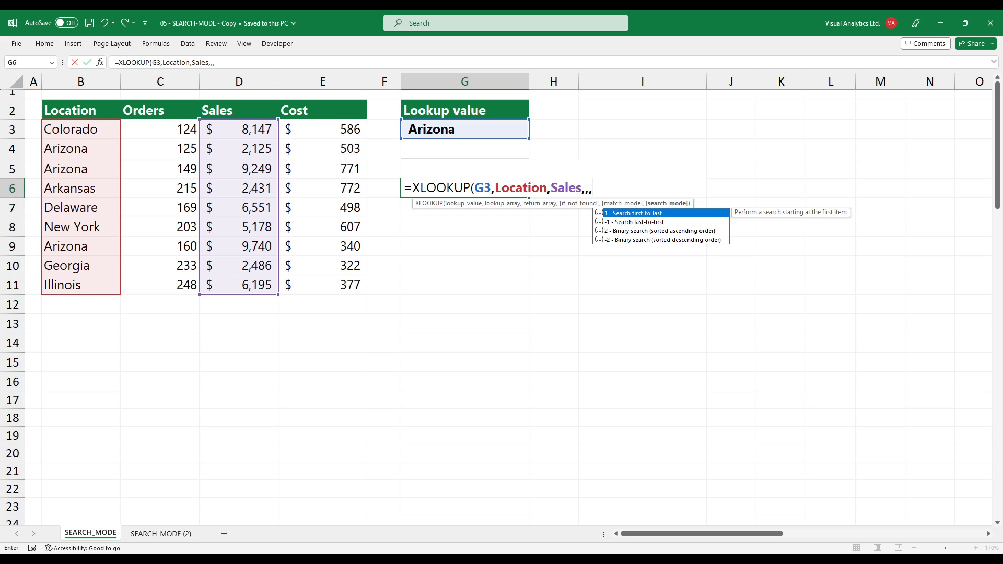
type("1)")
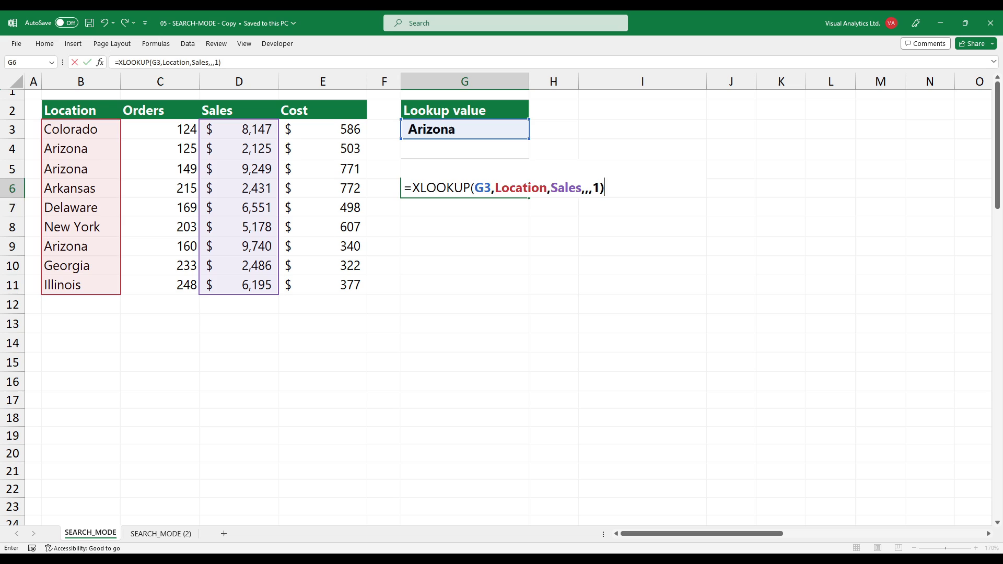
key("Return")
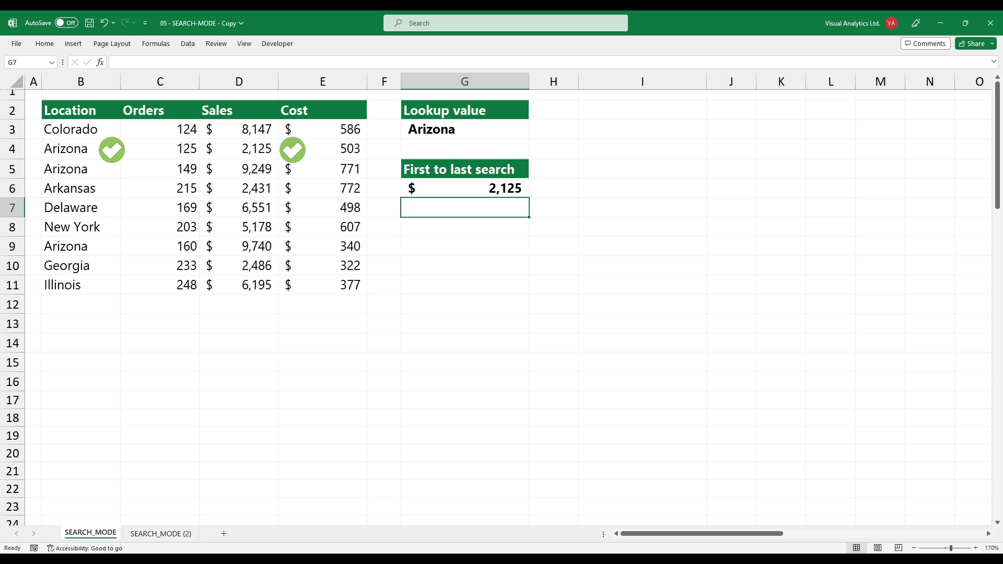
On the SEARCH_MODE (2) sheet, complete G6 as =XLOOKUP(G3,Location,Sales,,,-1) to search last-to-first.
left_click(465, 188)
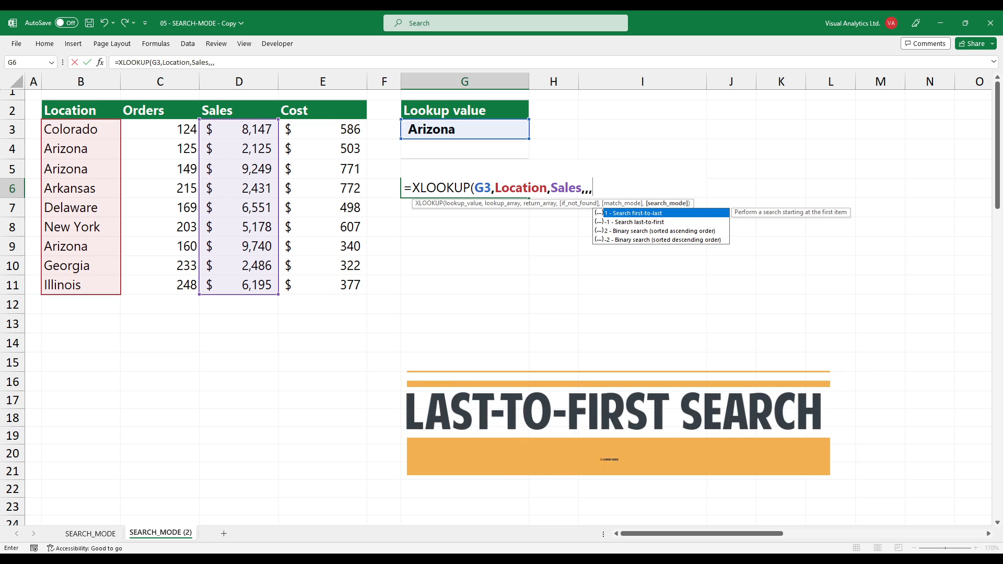
type("-1")
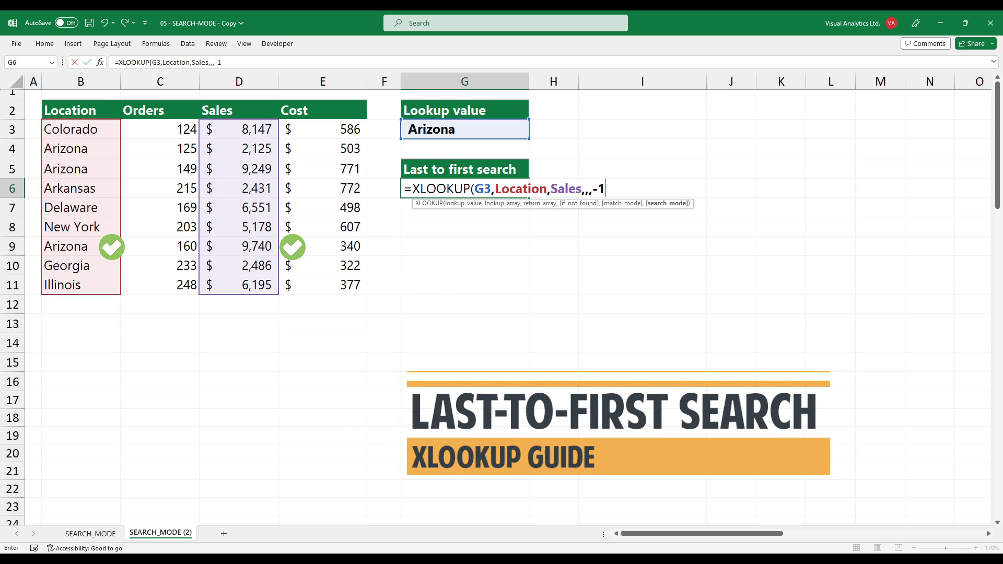
type(")")
key("Return")
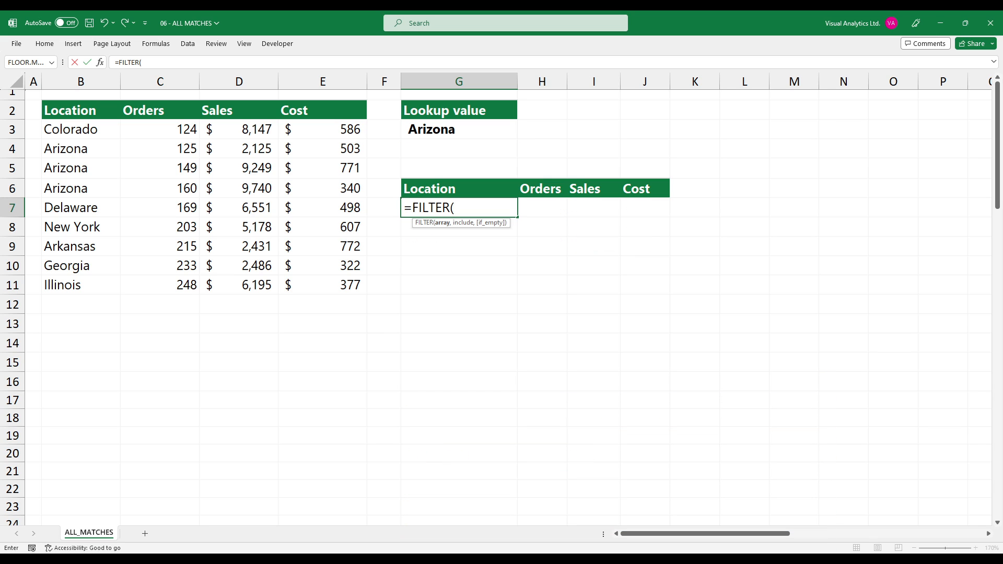
On the ALL_MATCHES sheet, enter =FILTER(data_table,Location=G3) in G7 to return every matching row.
left_click_drag(81, 129, 324, 285)
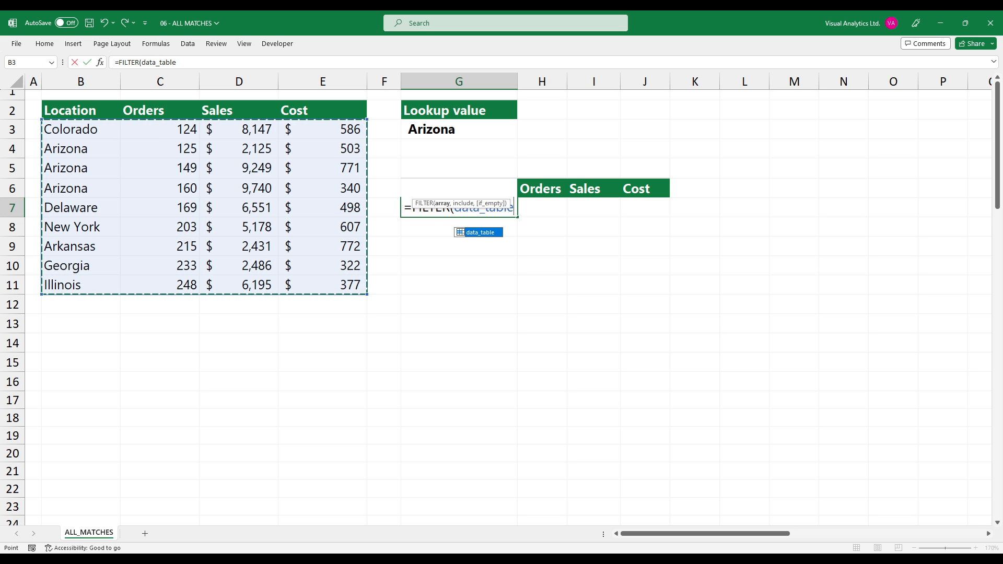
type(",")
left_click(81, 129)
left_click_drag(81, 129, 82, 285)
type("=")
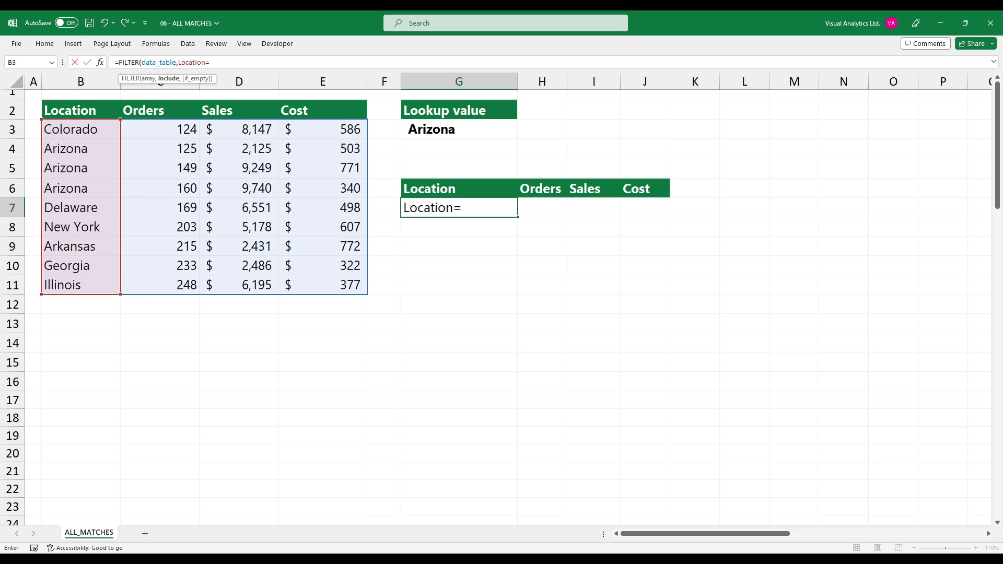
left_click(459, 129)
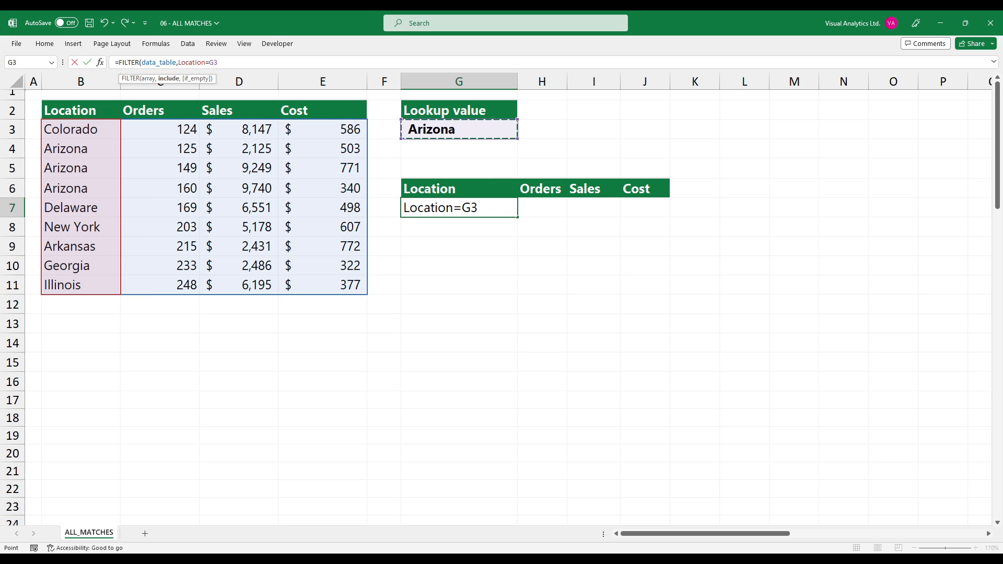
type(")")
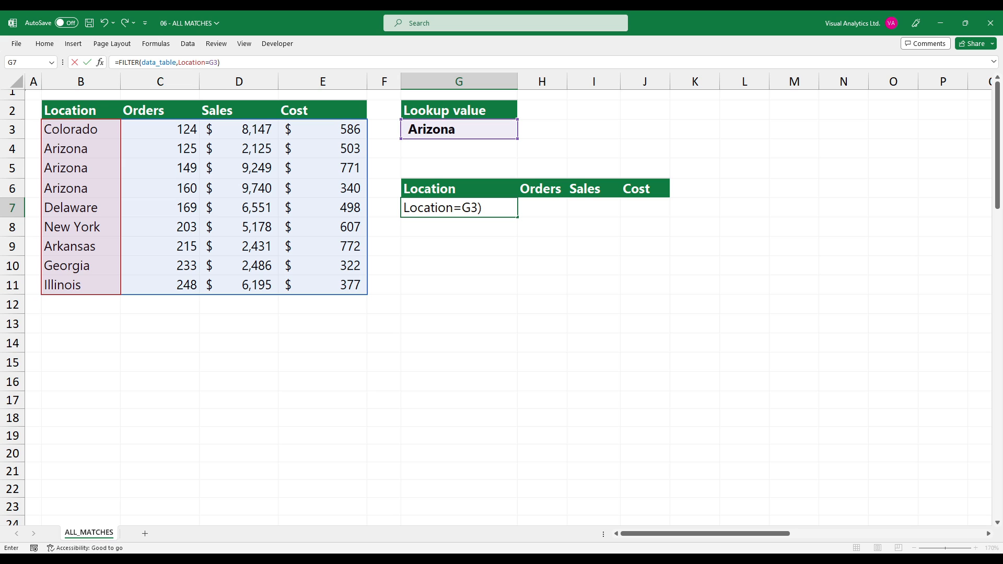
key("Return")
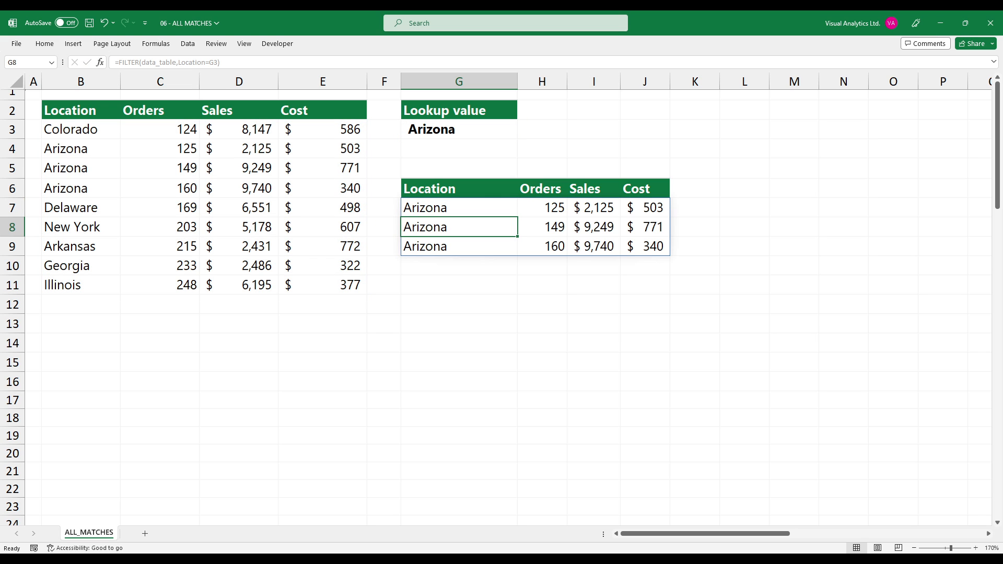
left_click(459, 208)
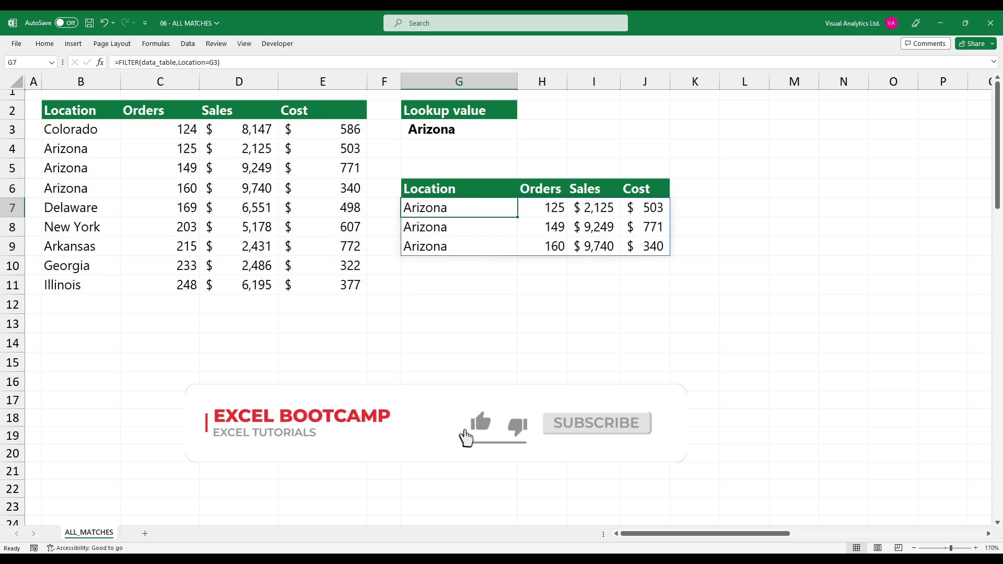